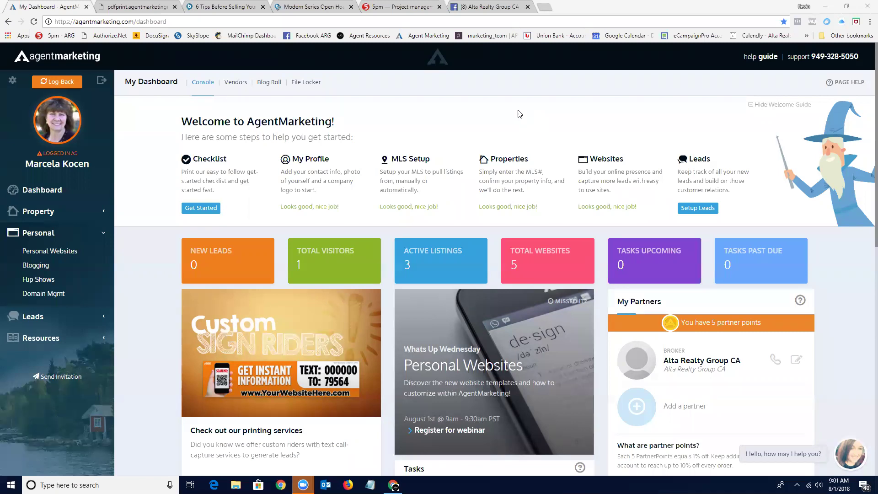
Open the Property Websites list from the dashboard's Properties link.
left_click(502, 163)
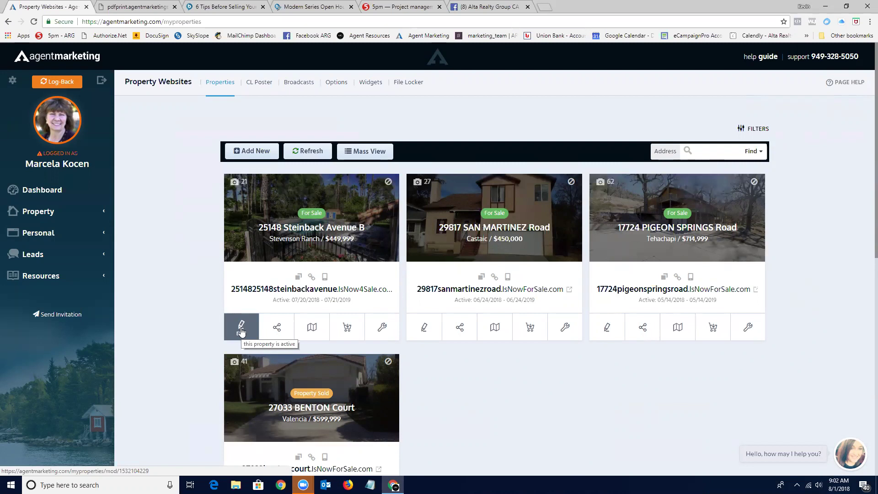
left_click(241, 328)
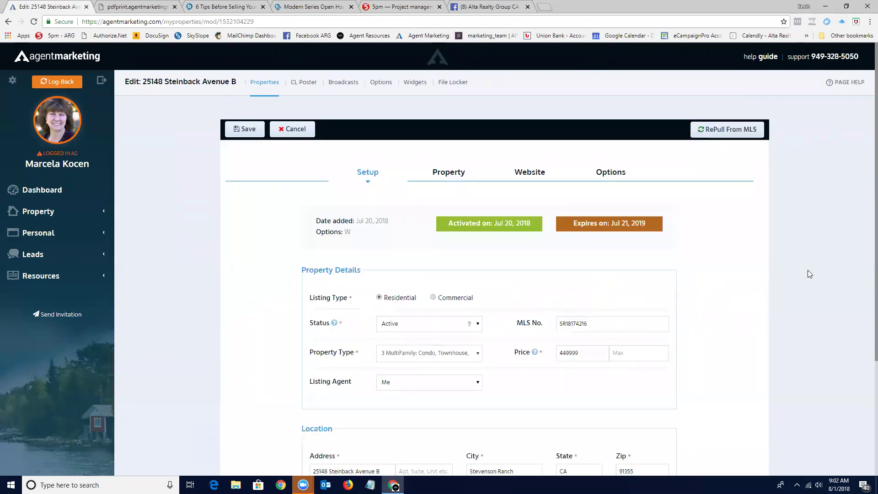
scroll(700, 265, "down", 1)
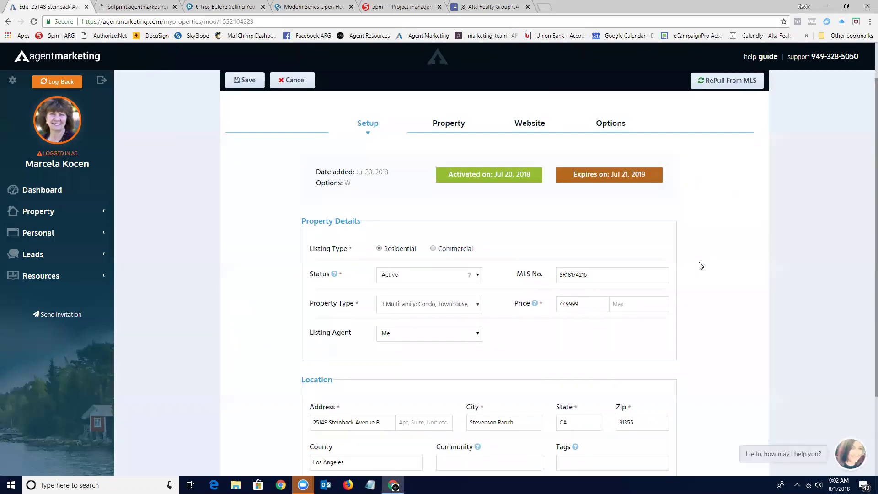
scroll(701, 265, "down", 1)
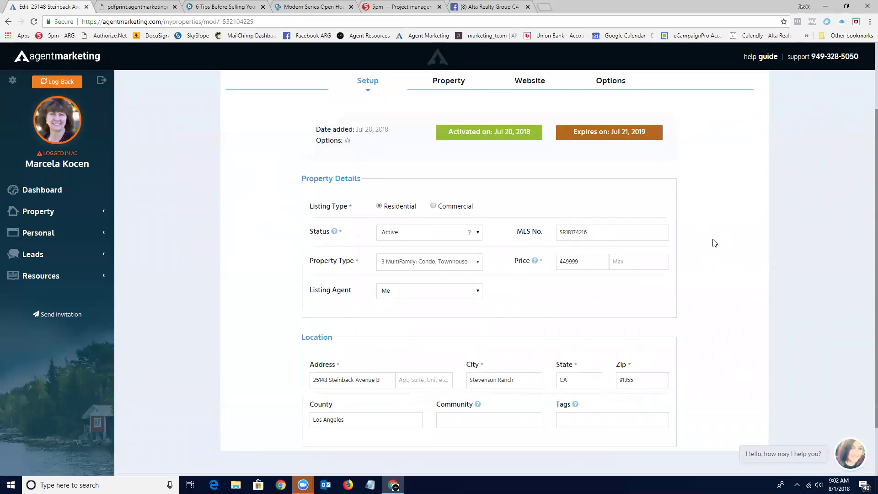
scroll(715, 243, "down", 1)
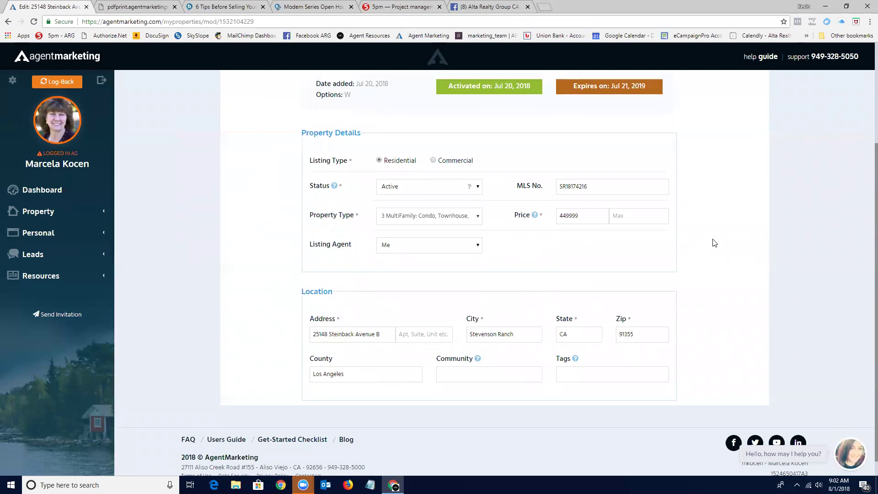
scroll(714, 243, "up", 3)
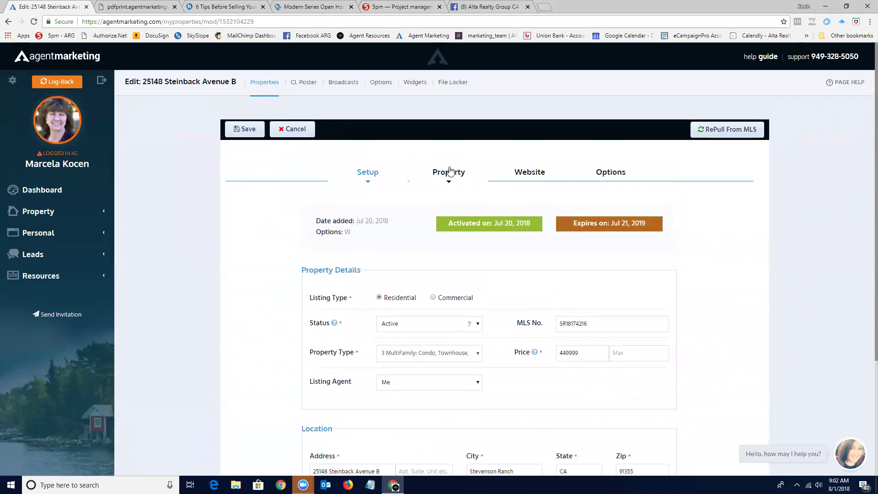
left_click(448, 172)
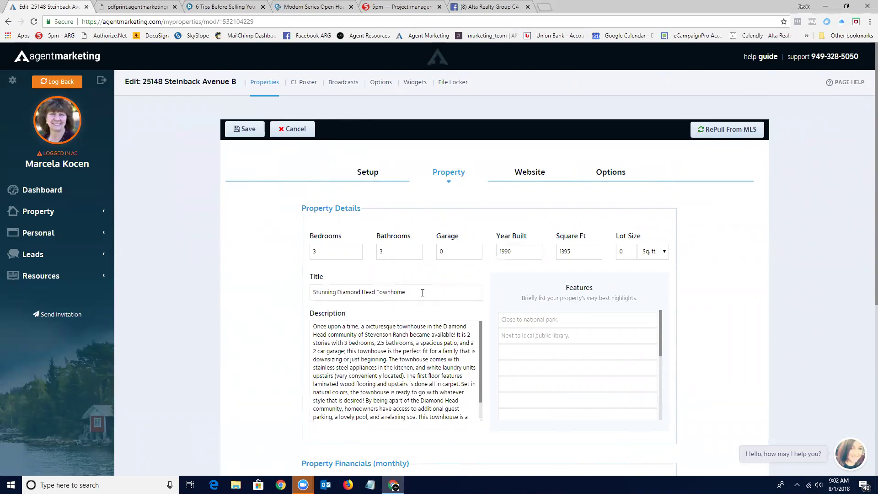
View the Steinback Website settings and browse the Domain choices, keeping IsNow4Sale.com.
left_click(530, 173)
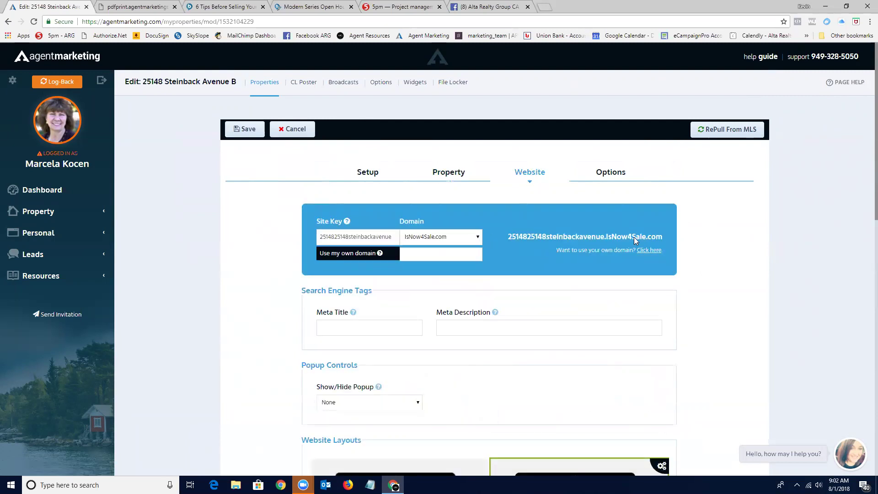
left_click(478, 240)
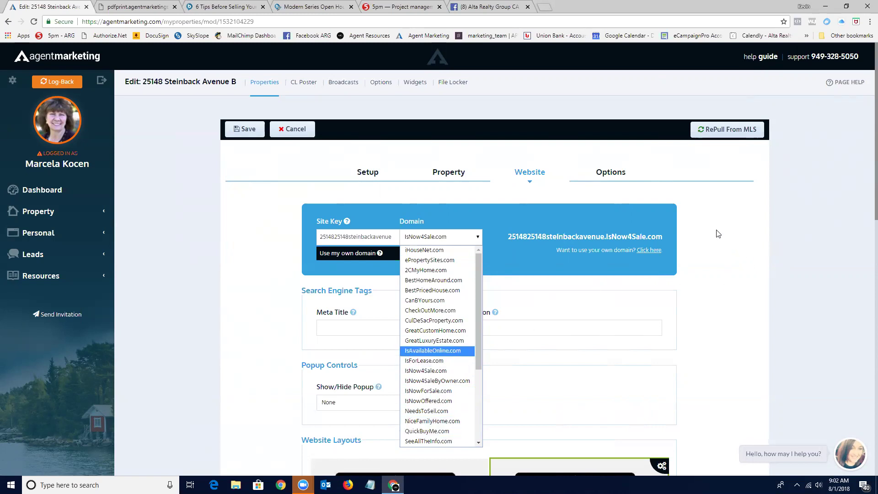
left_click(724, 238)
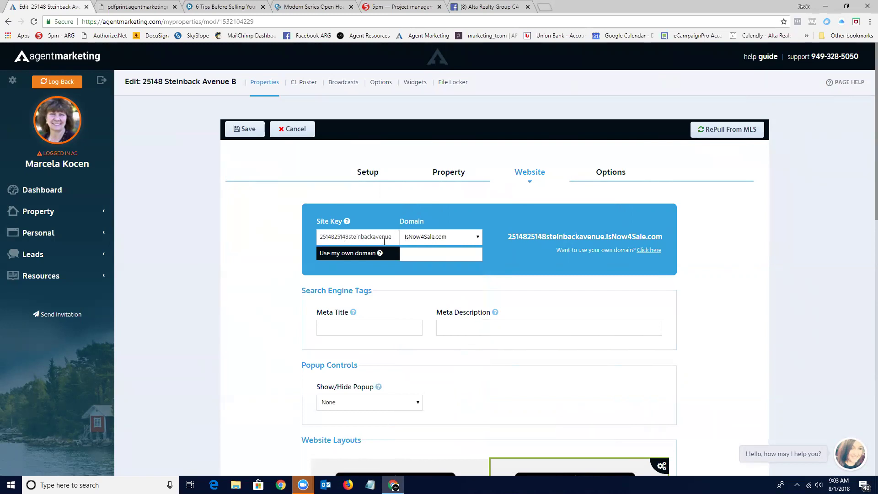
left_click(333, 236)
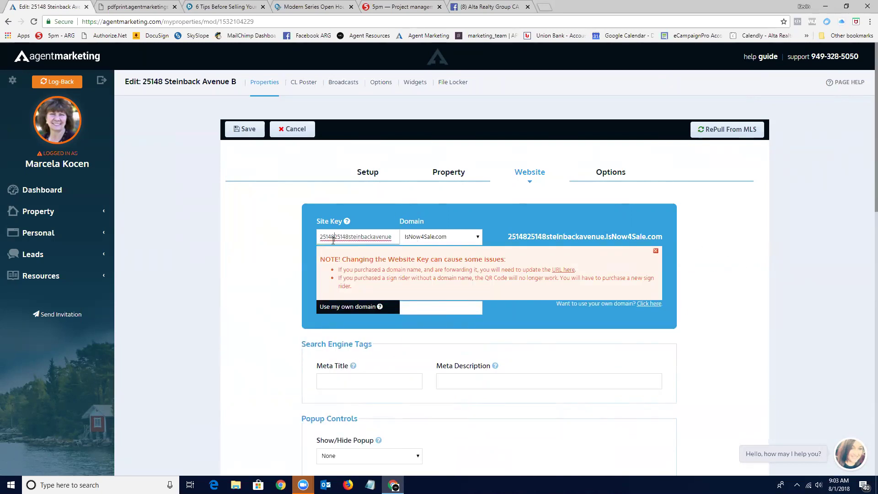
left_click(526, 227)
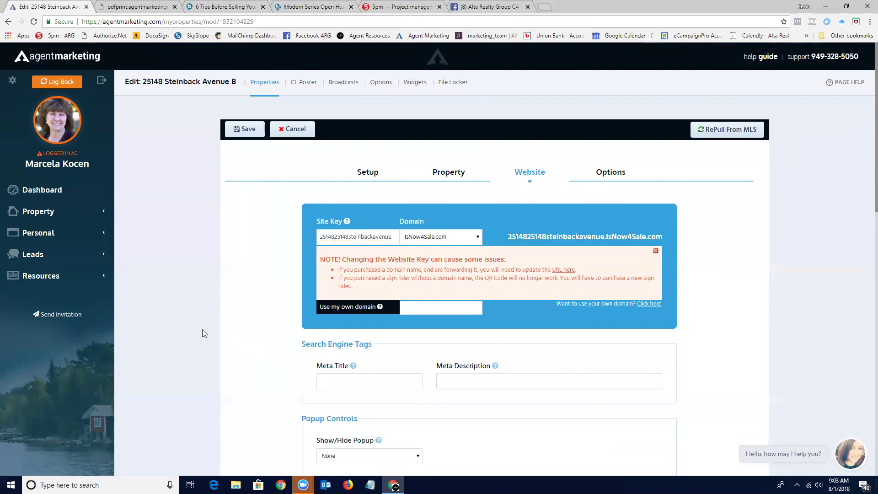
left_click(655, 251)
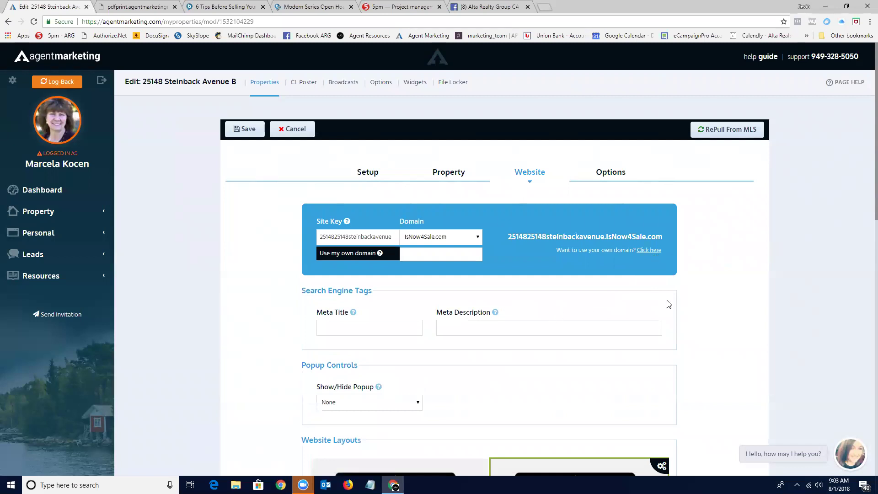
scroll(695, 304, "down", 2)
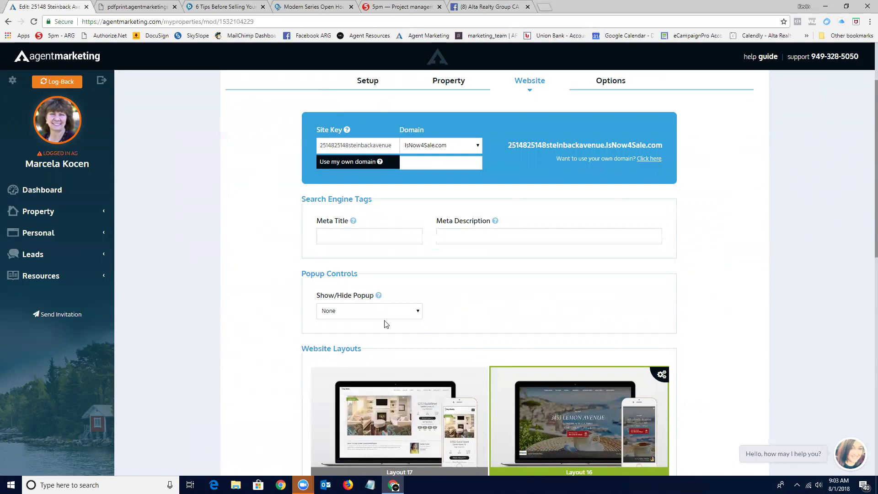
left_click(418, 312)
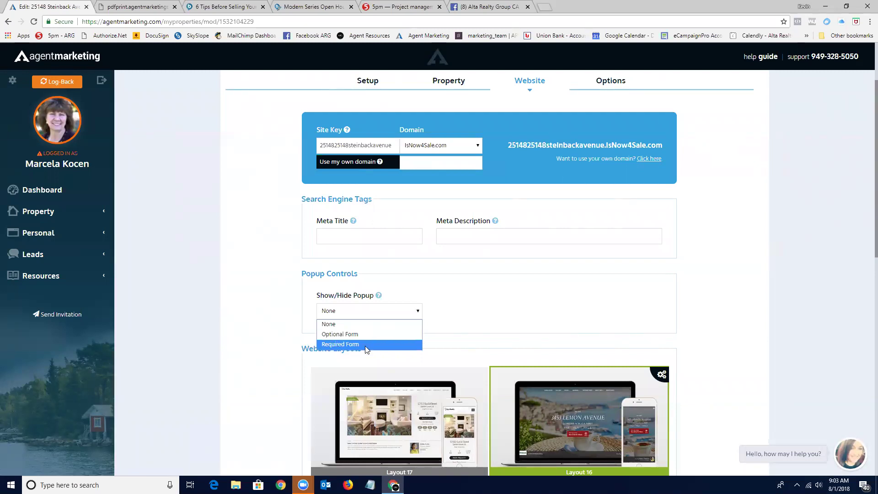
left_click(711, 324)
scroll(712, 324, "down", 1)
scroll(712, 324, "down", 3)
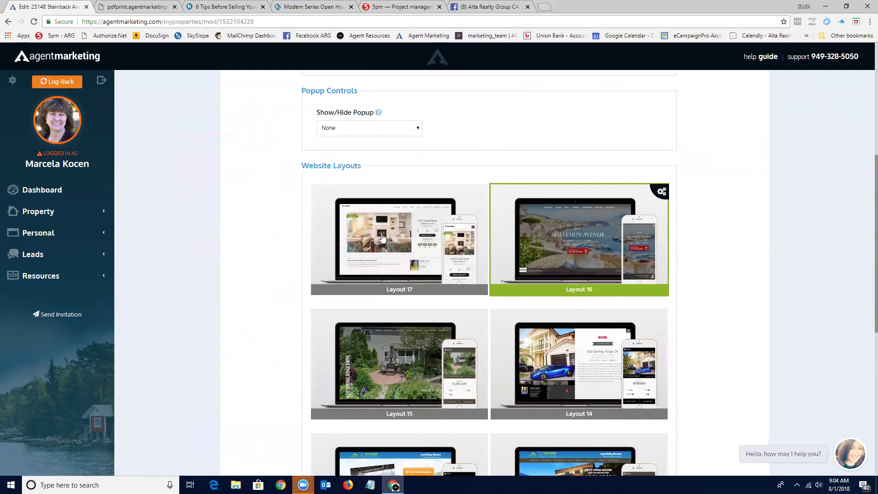
scroll(519, 326, "down", 1)
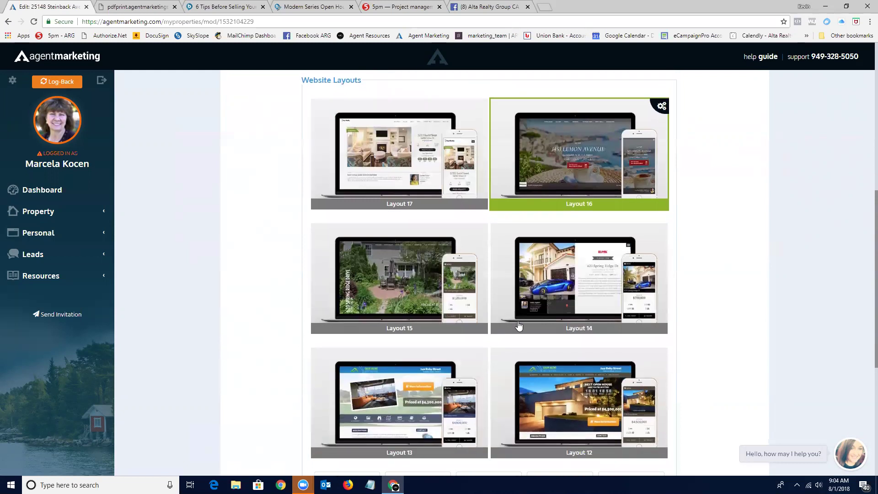
scroll(503, 320, "down", 1)
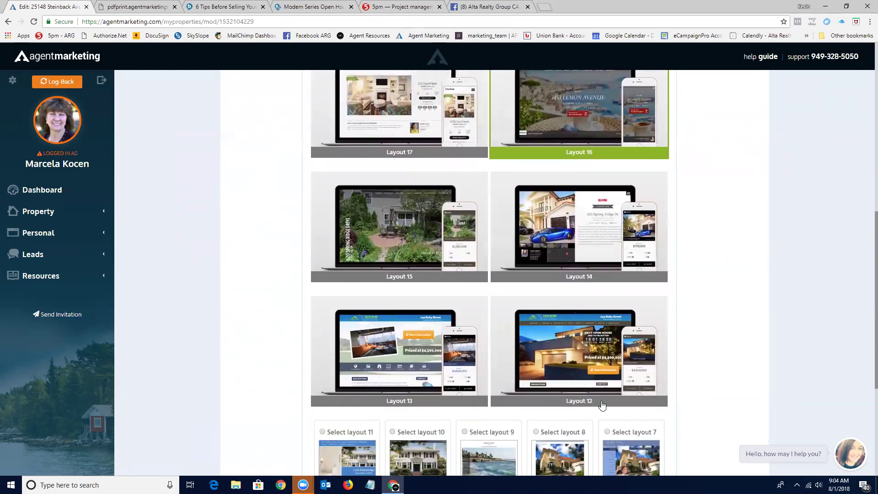
scroll(585, 364, "down", 1)
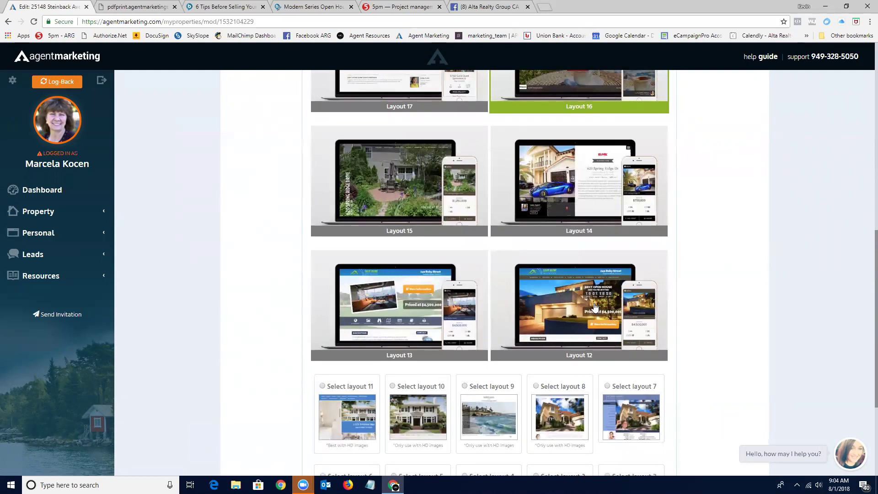
scroll(595, 307, "down", 1)
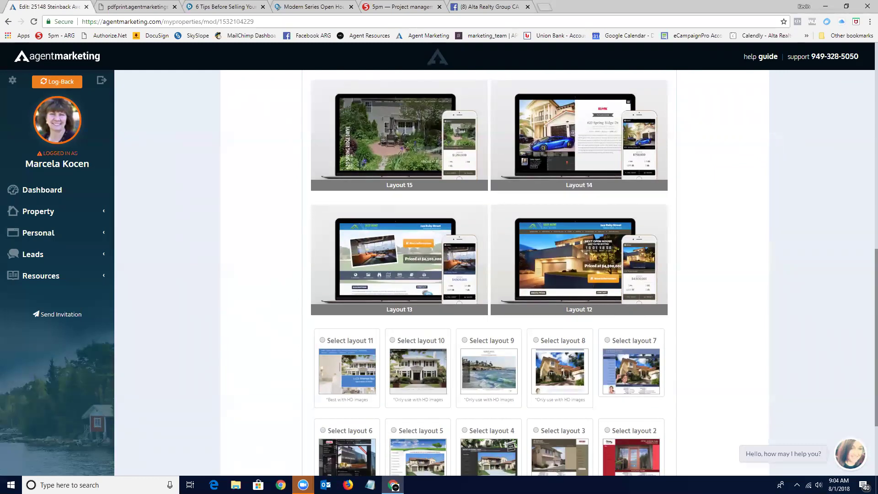
scroll(457, 281, "up", 6)
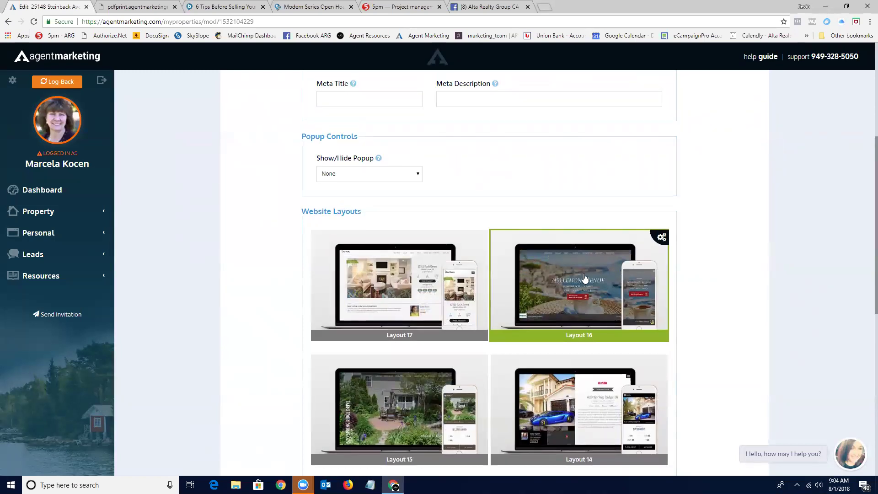
scroll(588, 268, "up", 1)
scroll(588, 269, "up", 4)
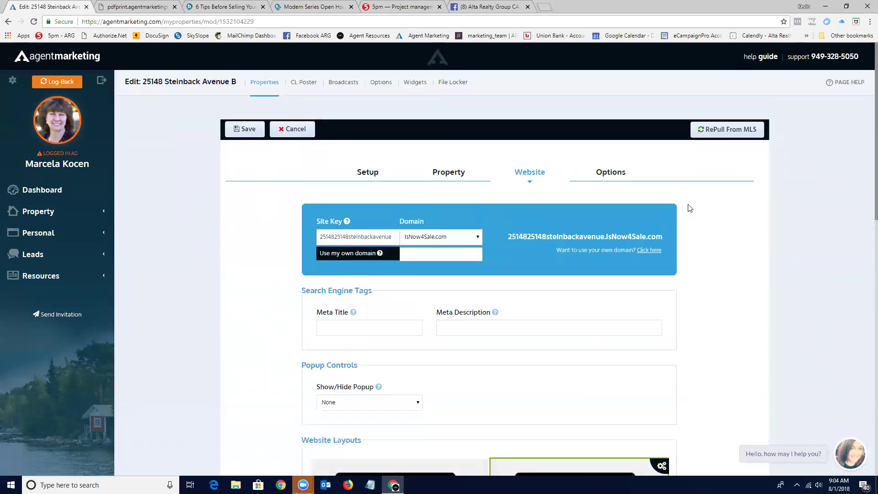
Review the Steinback listing's Options section, then re-pull its data from the MLS.
left_click(611, 173)
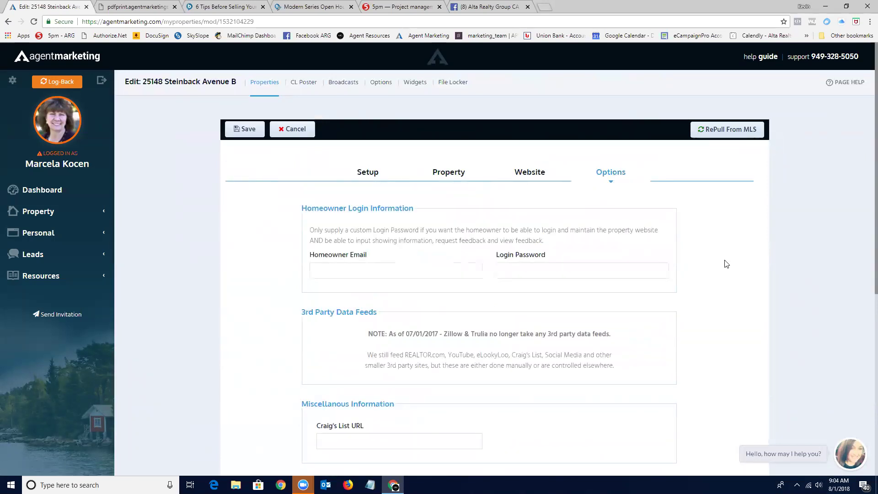
scroll(723, 262, "down", 1)
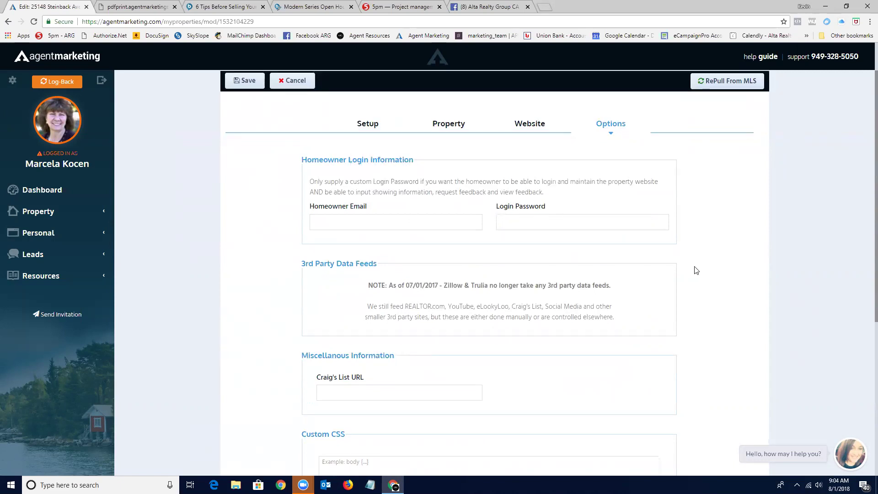
scroll(696, 271, "down", 3)
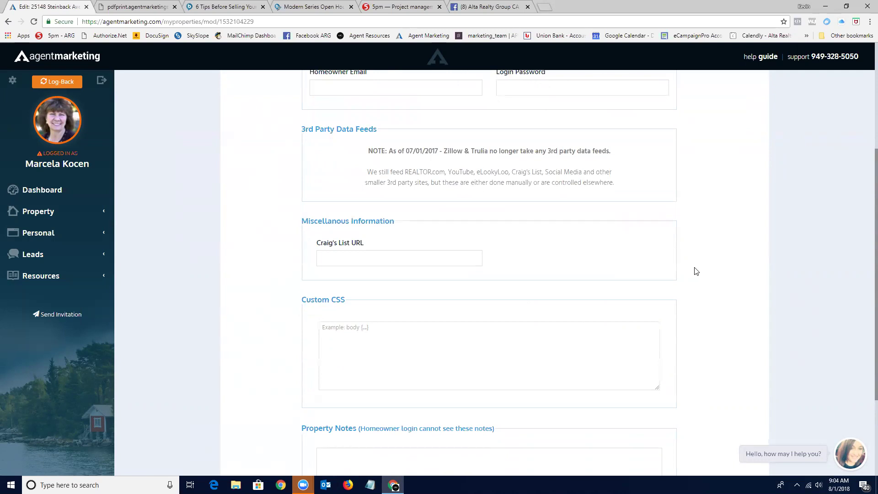
scroll(696, 271, "up", 2)
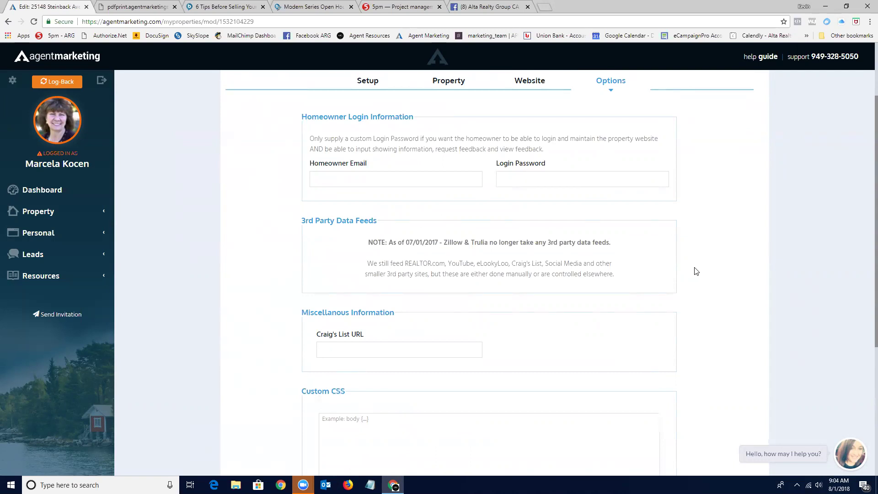
scroll(696, 271, "up", 2)
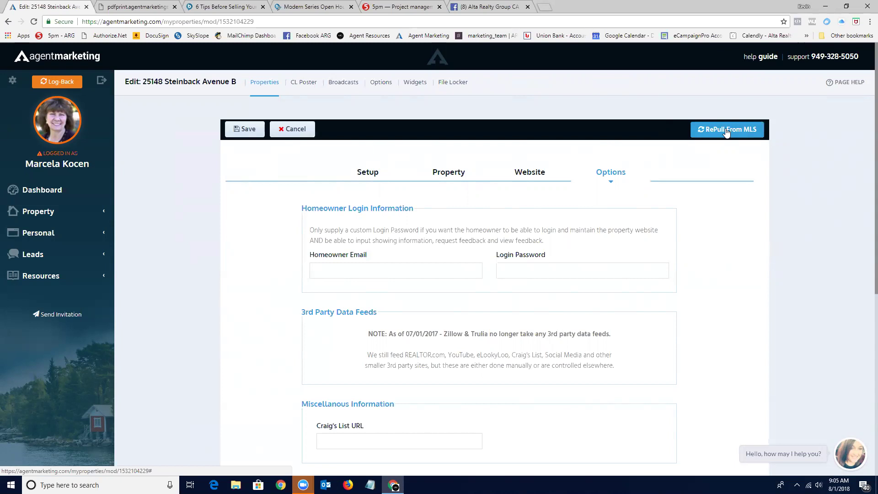
left_click(730, 132)
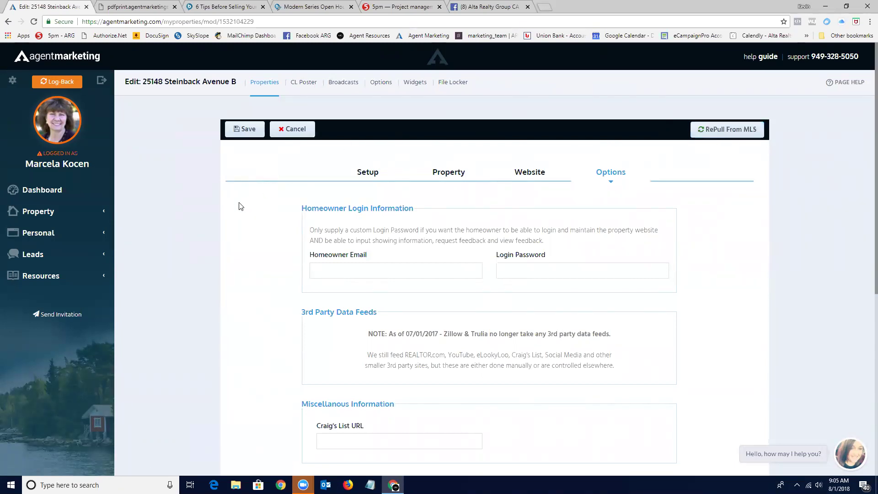
left_click(38, 213)
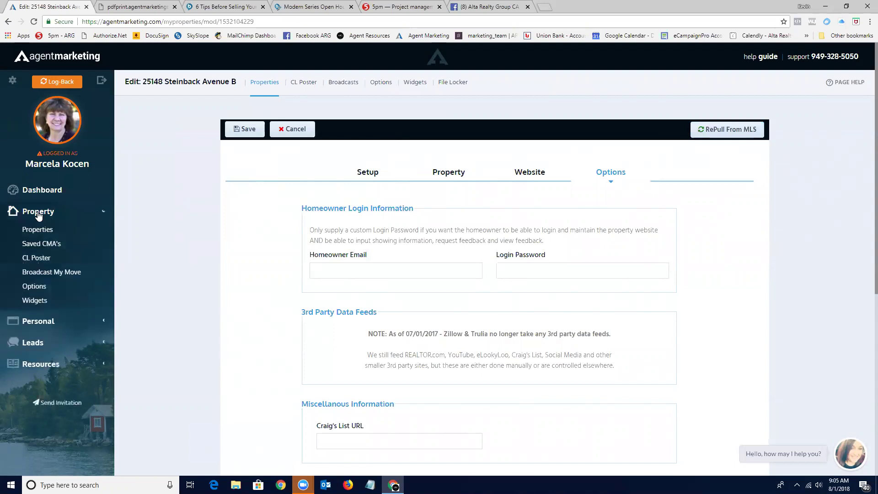
left_click(38, 230)
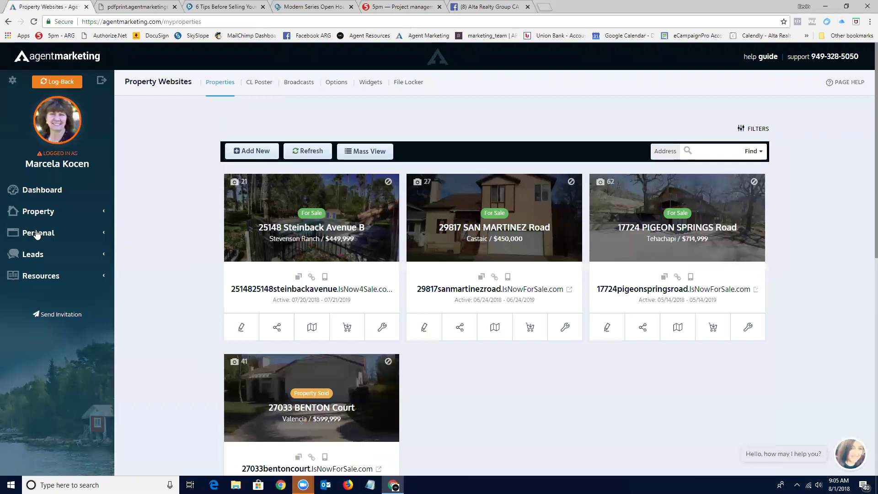
left_click(278, 328)
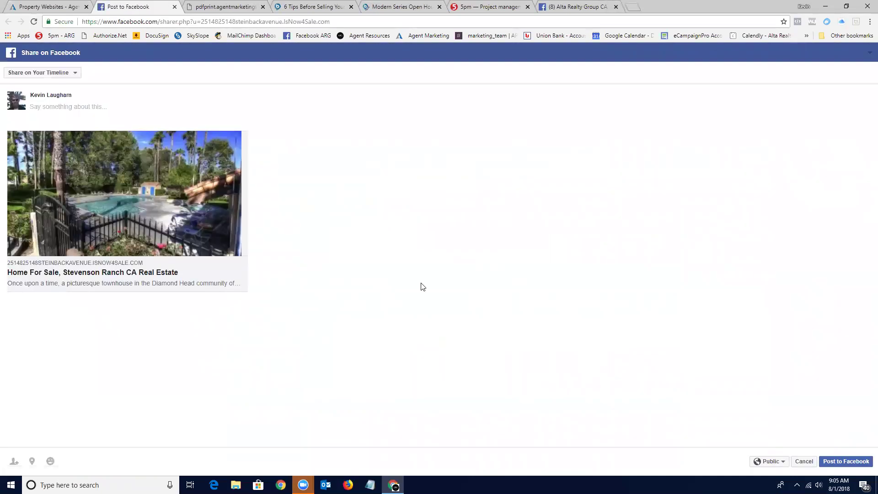
left_click(76, 73)
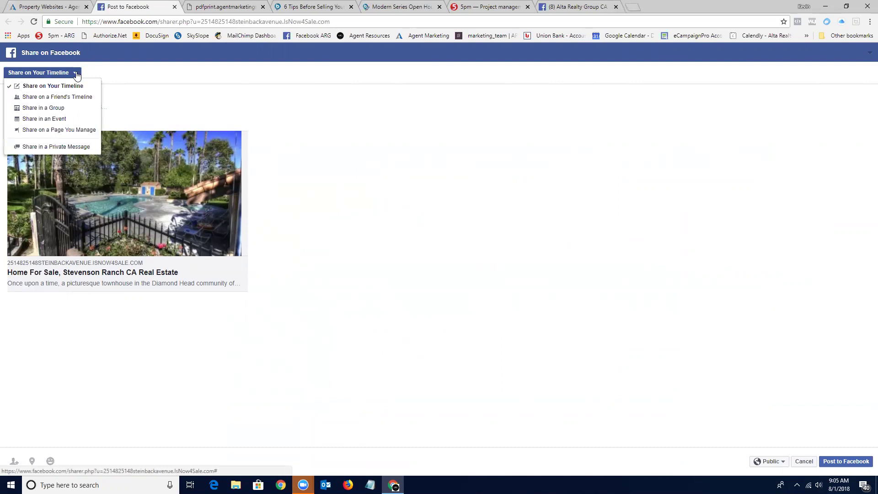
left_click(49, 130)
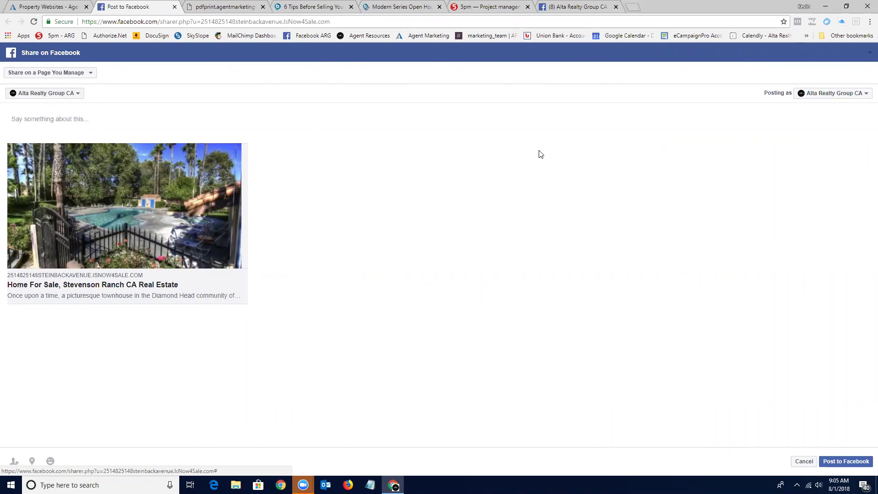
left_click(850, 461)
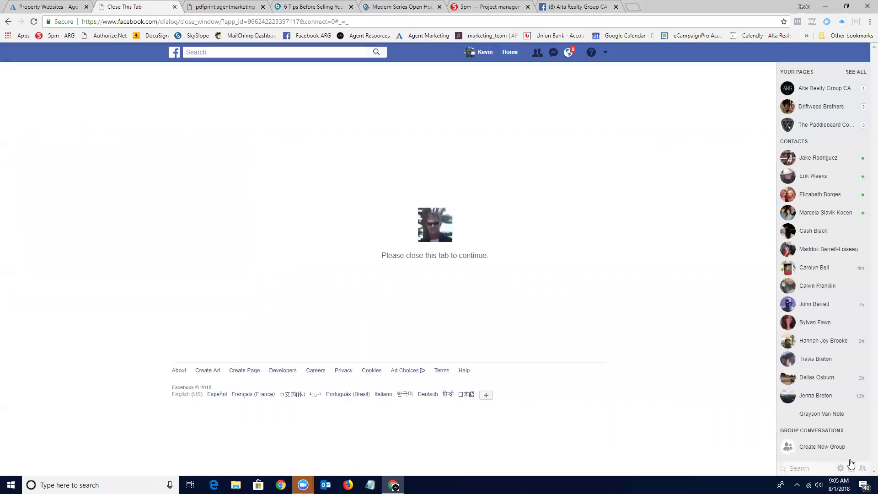
Close the Facebook tab and dismiss the Steinback Share This Listing dialog.
key("ctrl+1")
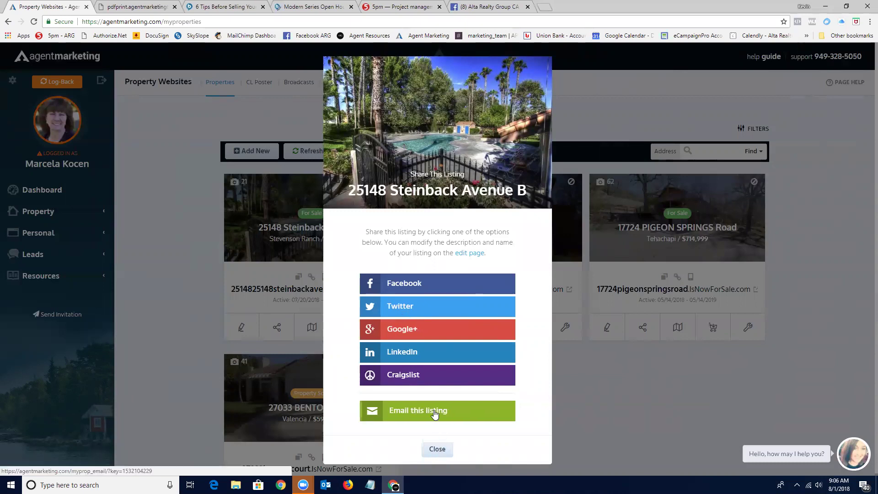
left_click(437, 450)
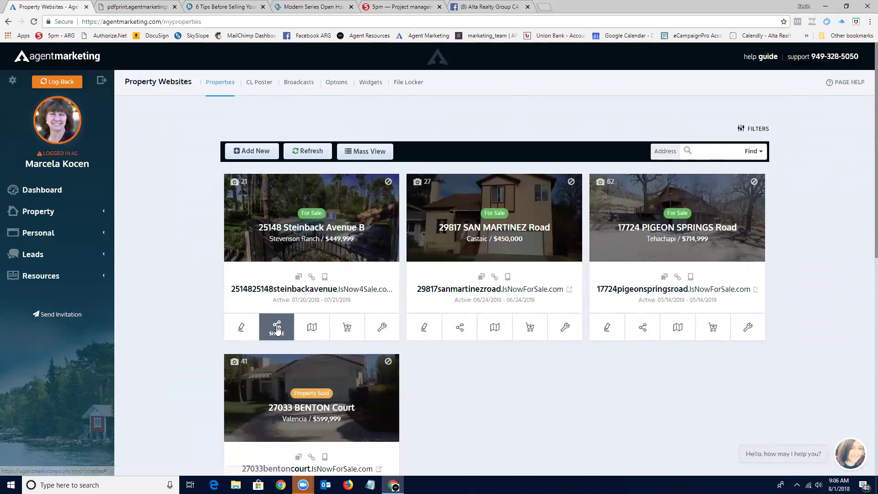
left_click(311, 328)
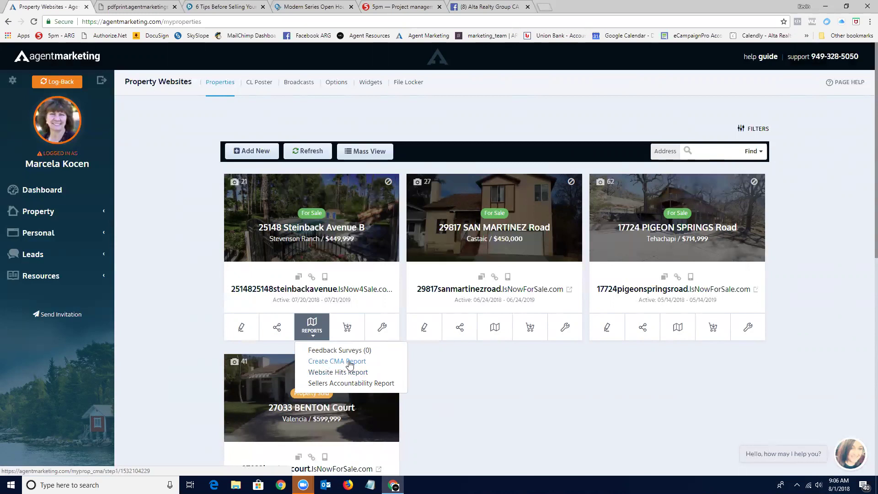
left_click(350, 361)
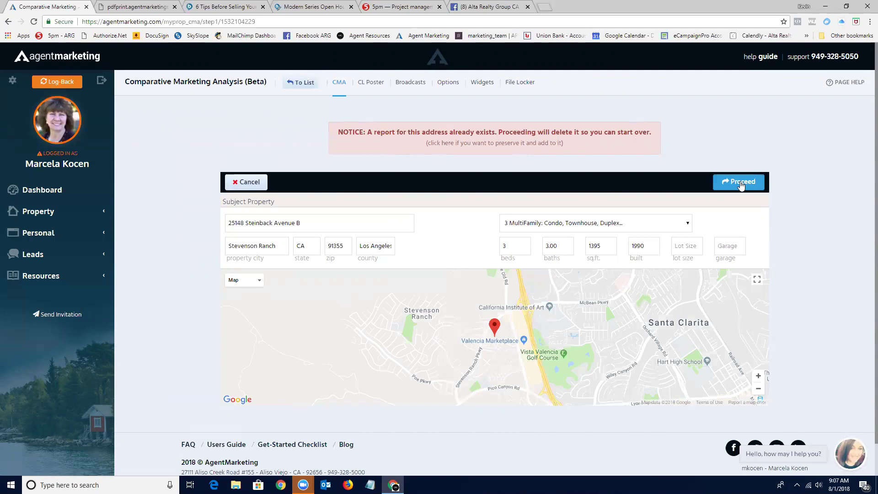
left_click(740, 183)
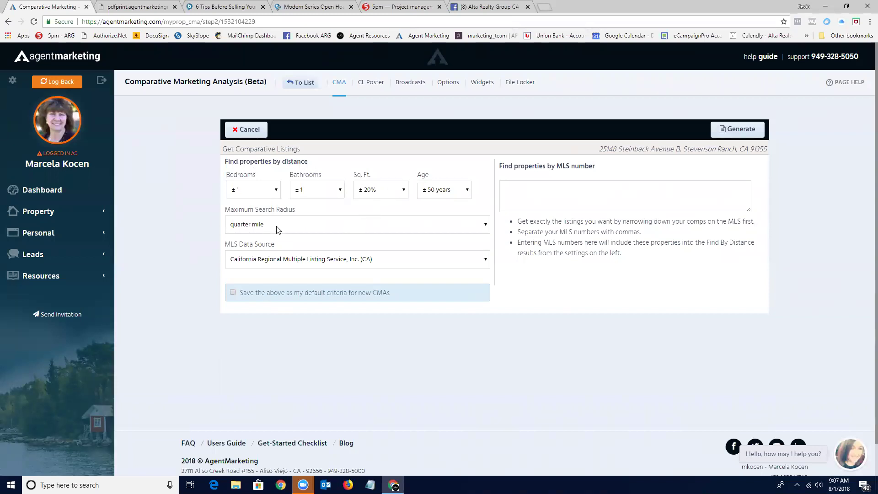
left_click(485, 225)
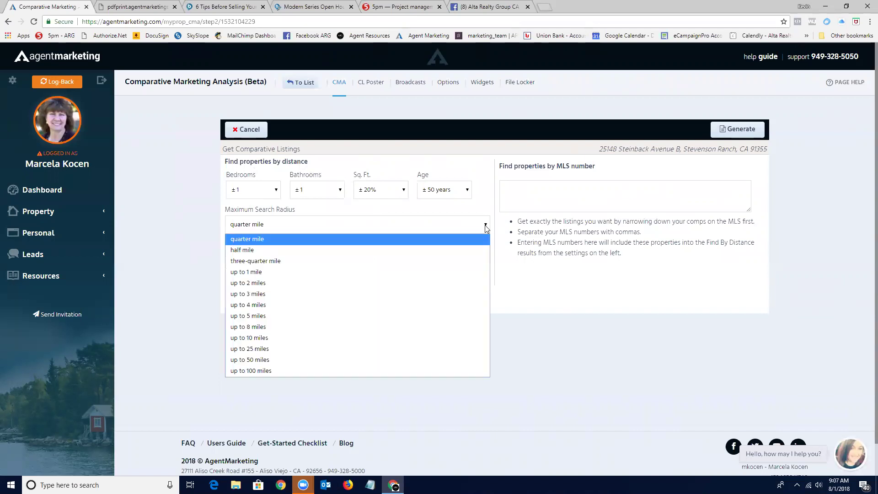
left_click(425, 239)
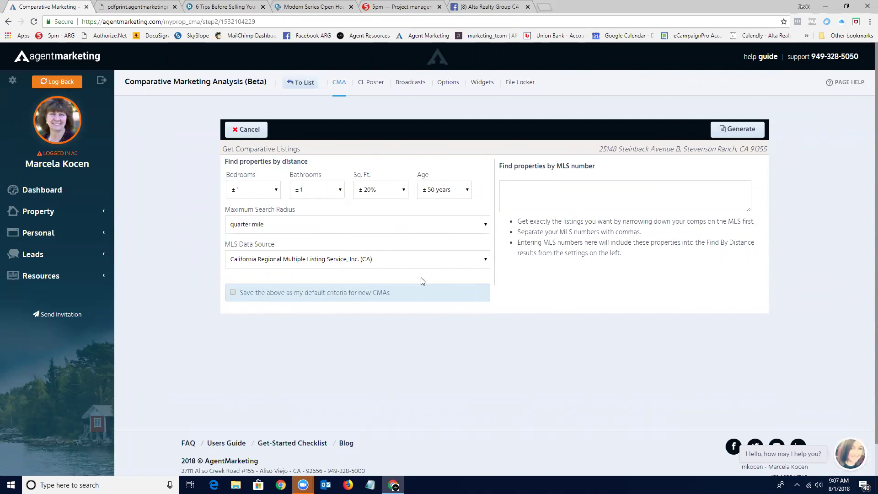
Generate the Steinback comparative listings request with the default criteria.
left_click(742, 130)
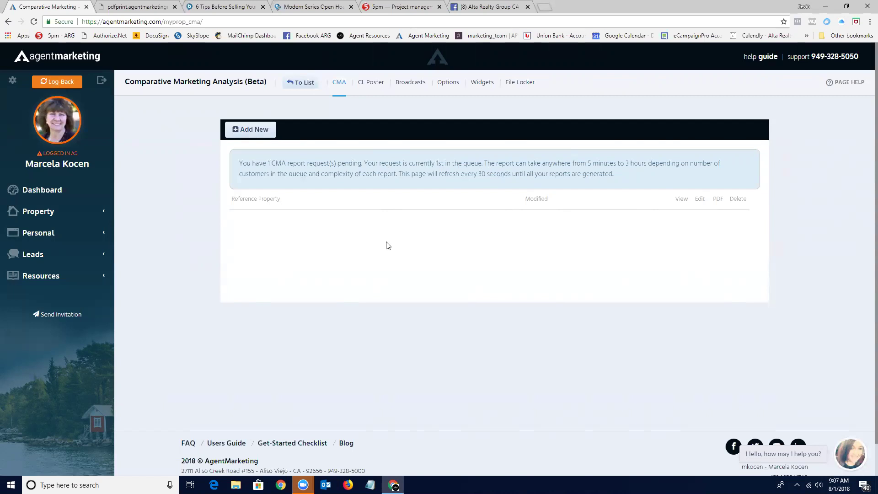
Open the Steinback listing's Feedback Surveys and start a new showing entry.
left_click(301, 82)
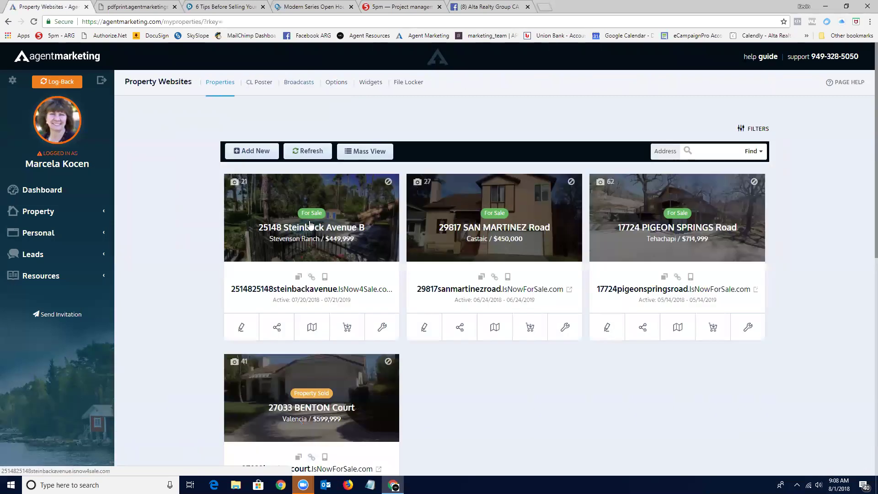
left_click(312, 326)
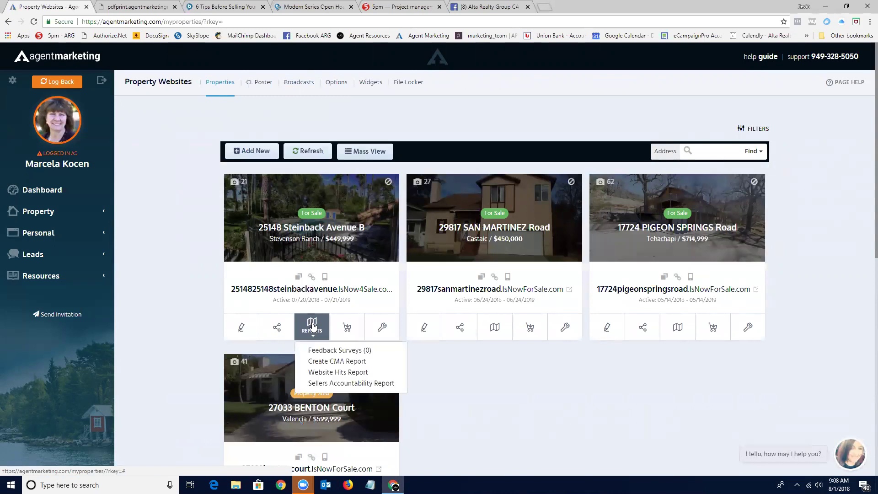
left_click(322, 350)
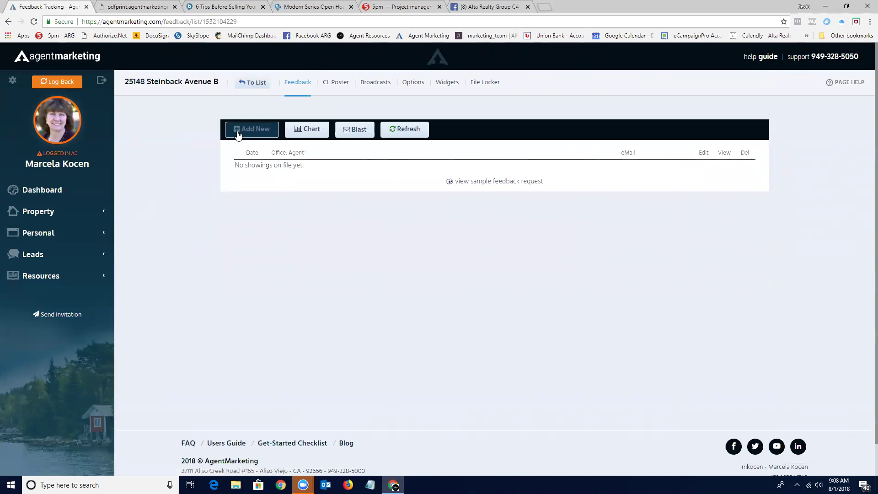
left_click(261, 130)
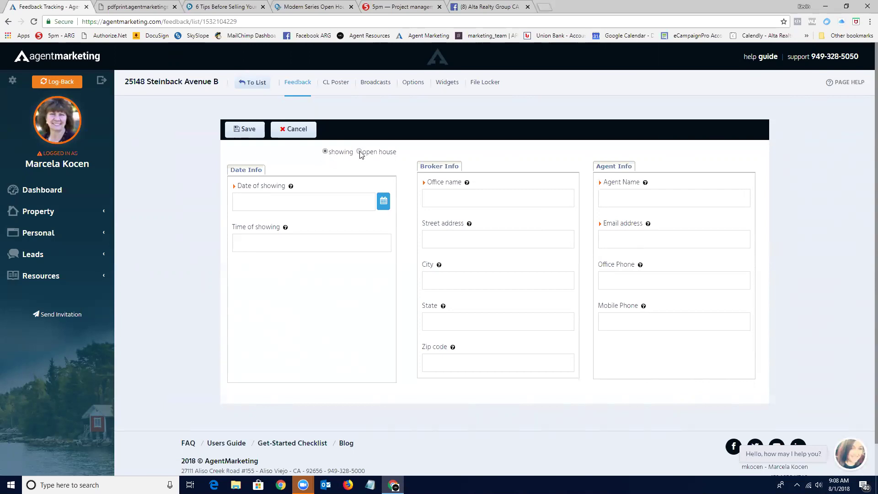
Save a showing dated 08/01/2018 at 12 for an Alta Realty Group CA agent.
left_click(383, 204)
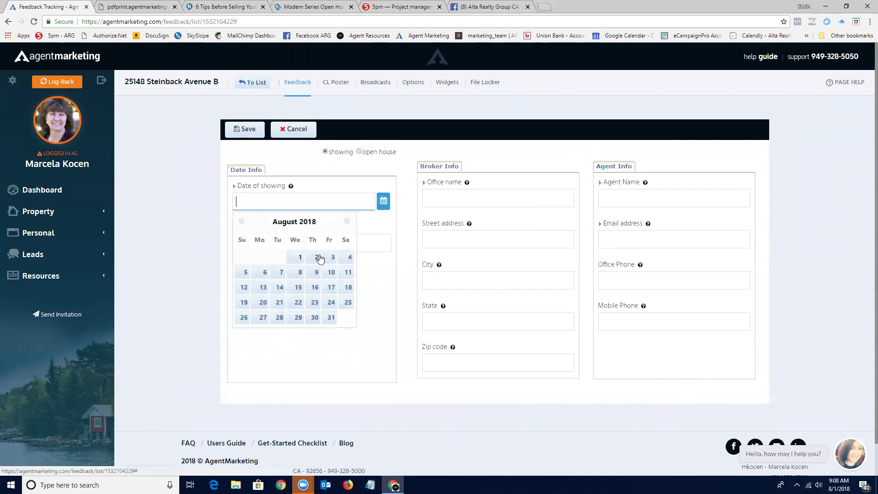
left_click(298, 257)
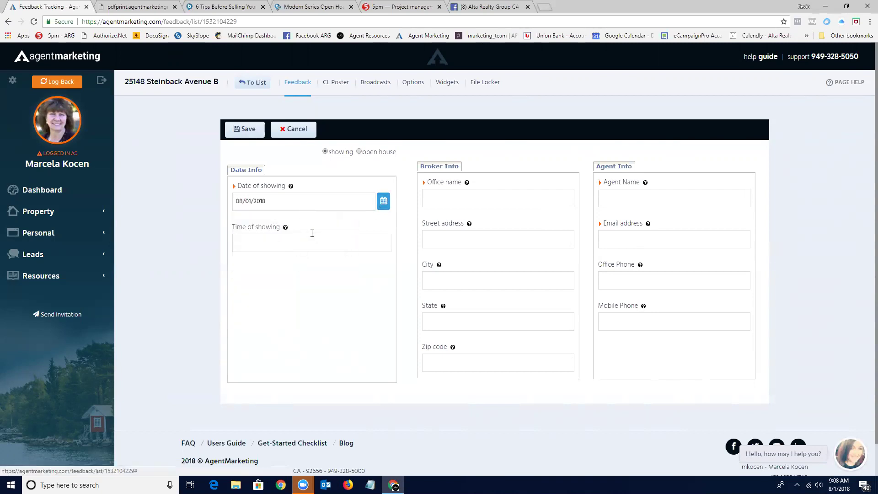
left_click(346, 241)
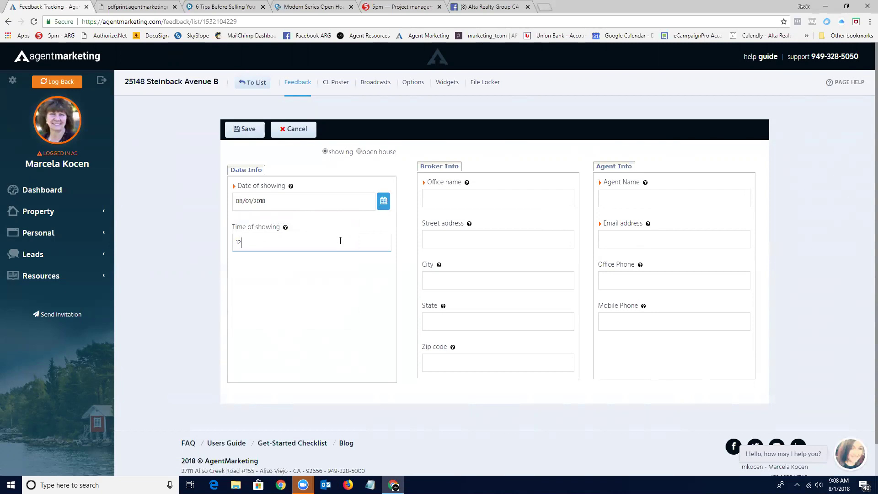
left_click(469, 201)
left_click(471, 213)
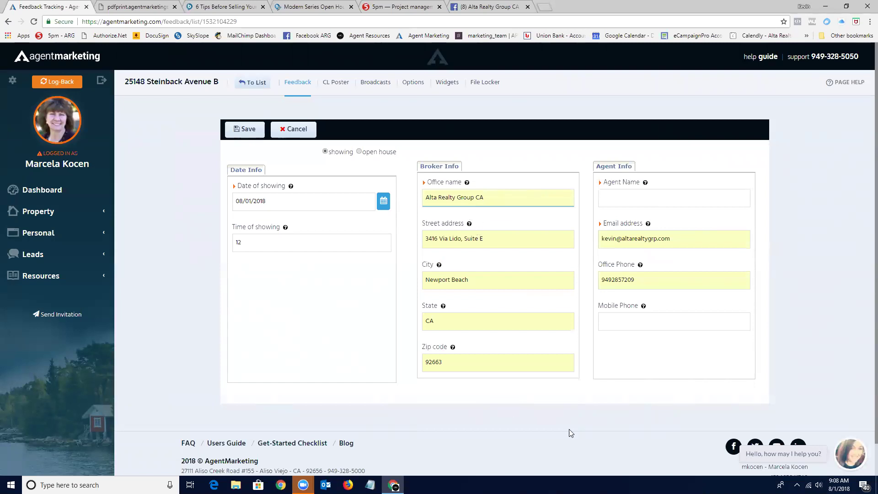
left_click(642, 202)
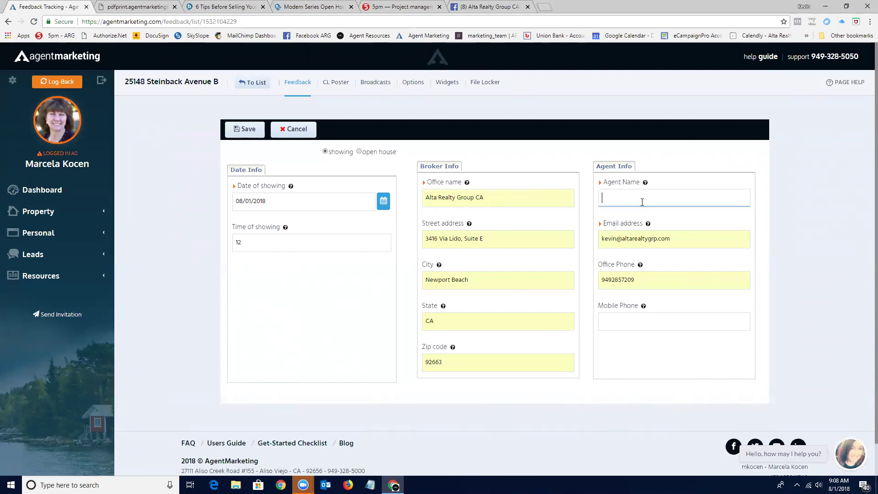
type("Kevin")
left_click(248, 130)
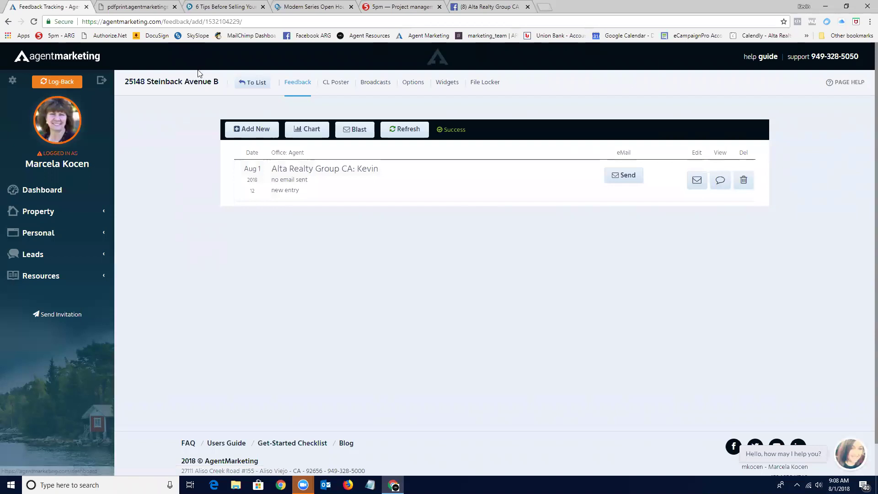
left_click(255, 83)
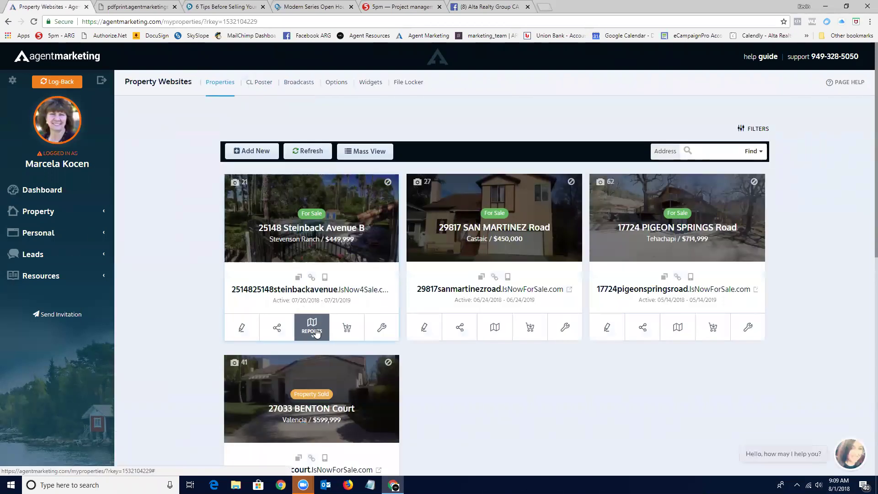
left_click(347, 328)
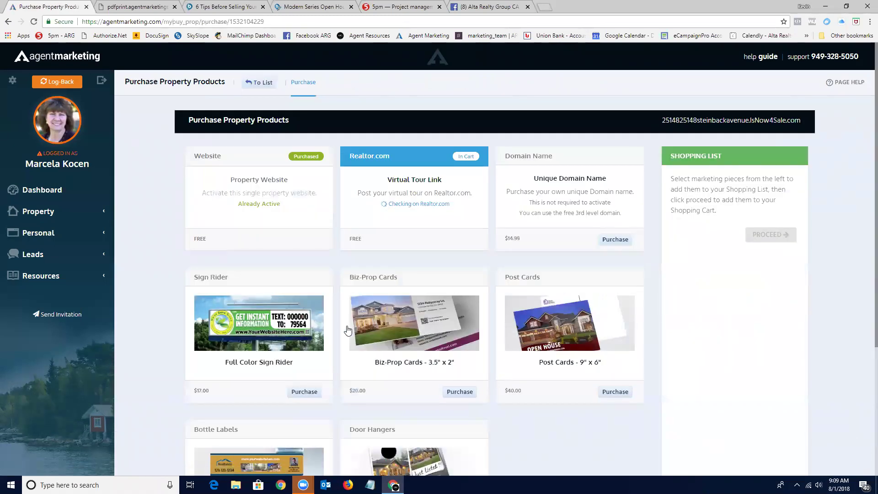
scroll(337, 319, "down", 1)
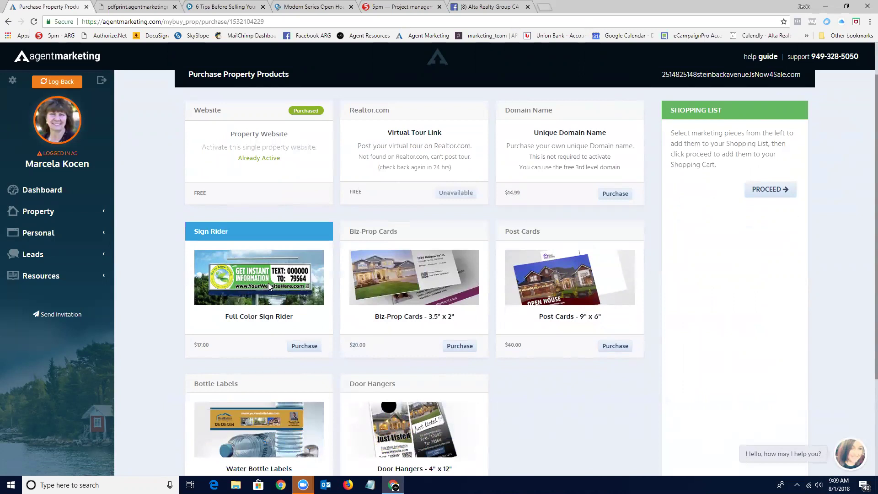
scroll(268, 283, "down", 1)
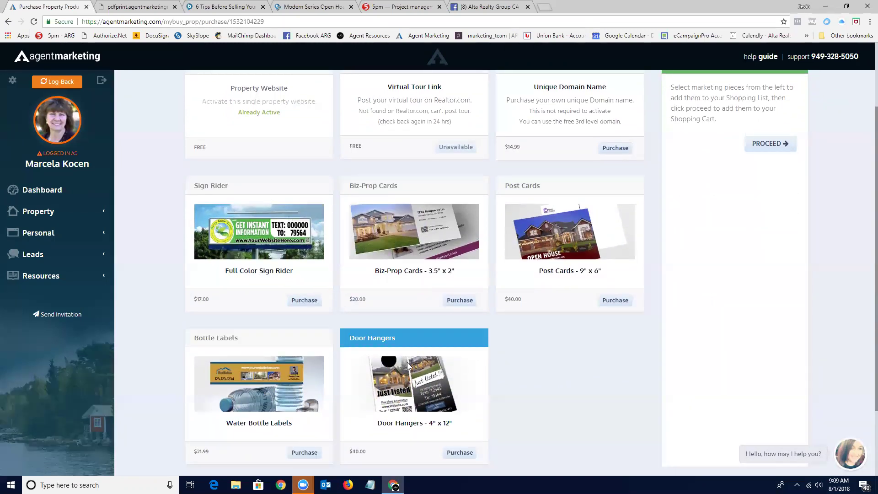
scroll(407, 362, "up", 2)
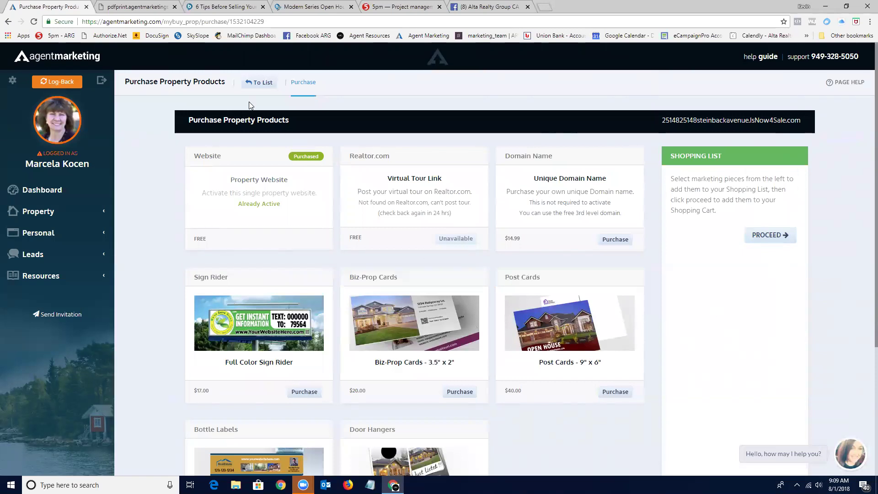
left_click(257, 84)
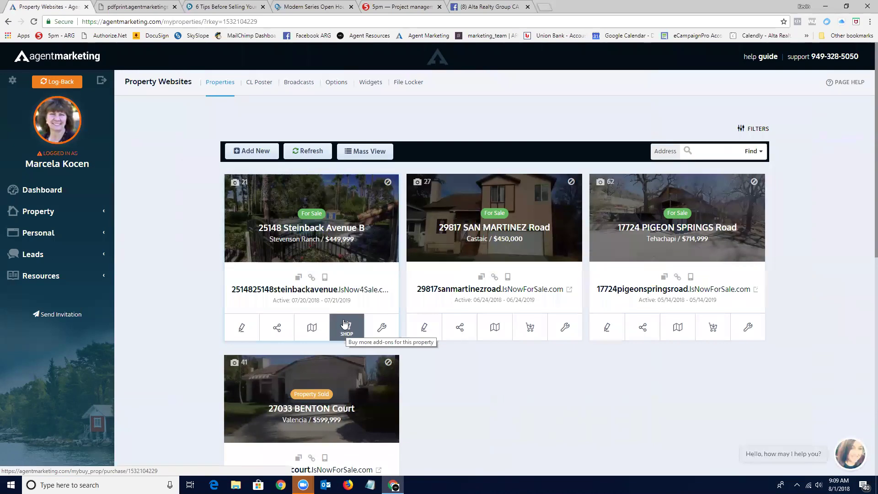
Set the Steinback listing's first open house date to 08/04/2018.
left_click(389, 332)
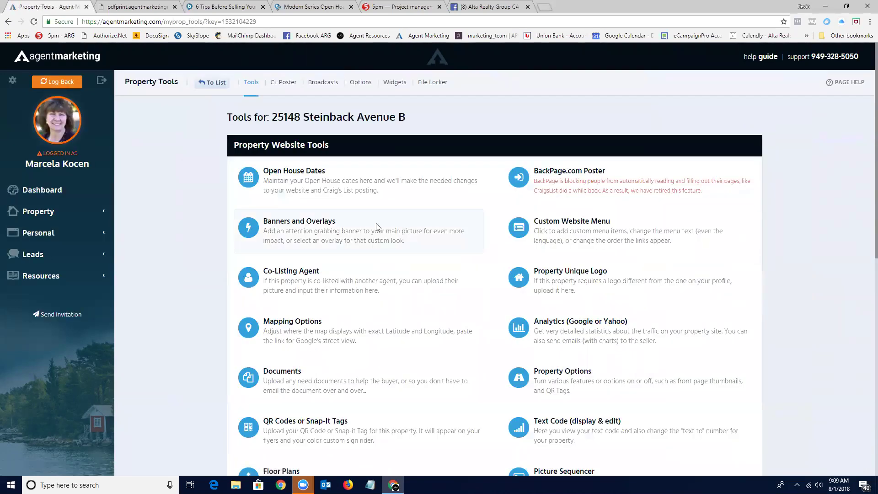
left_click(289, 174)
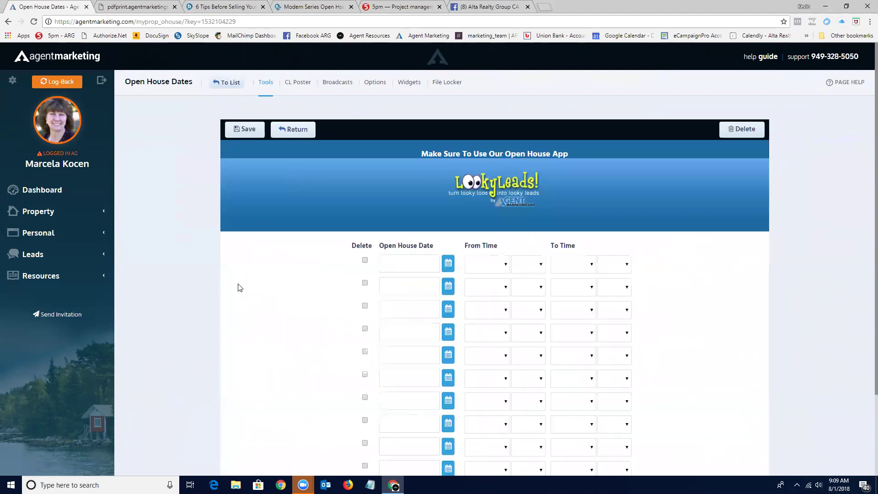
scroll(249, 313, "down", 1)
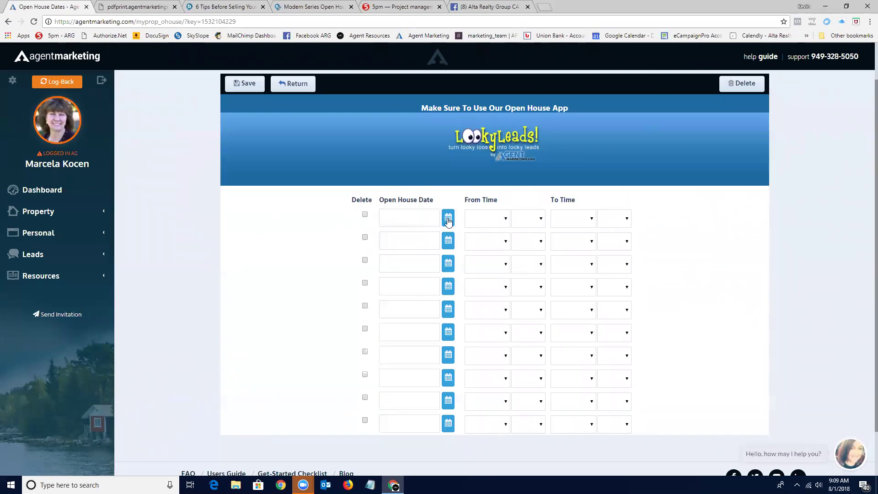
left_click(447, 218)
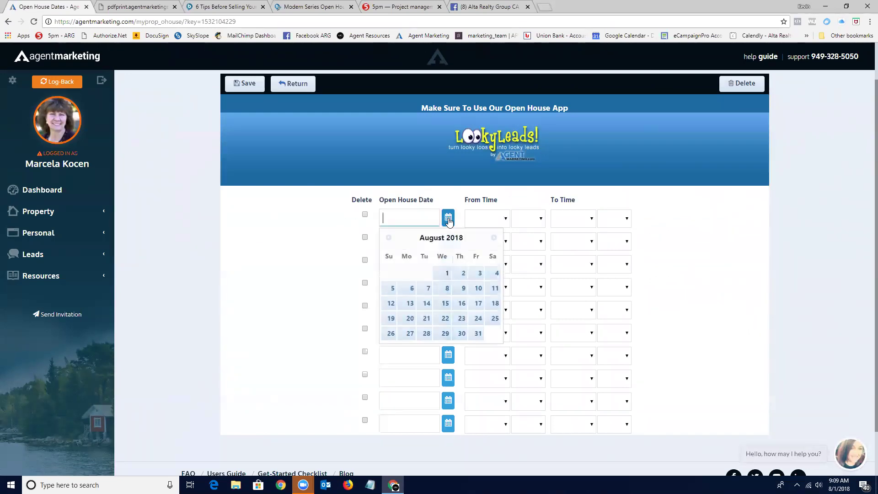
left_click(496, 273)
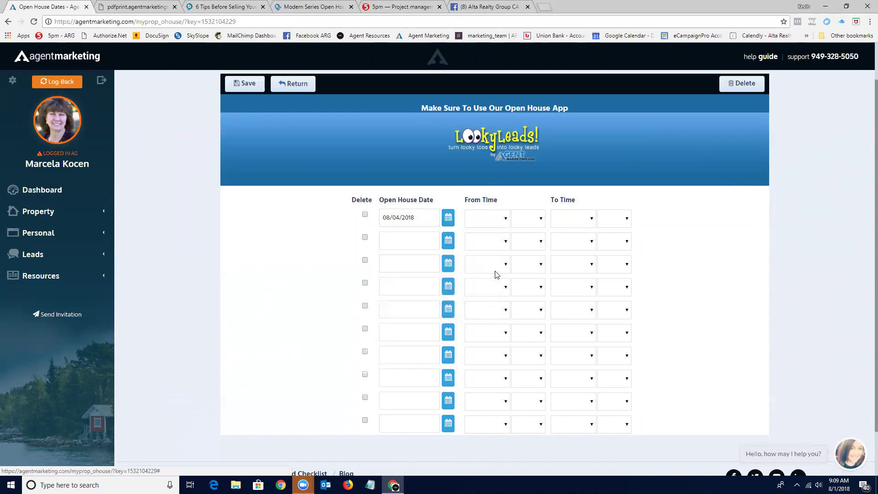
Set the open house hours from 1 pm to 4 pm.
left_click(507, 218)
left_click(484, 245)
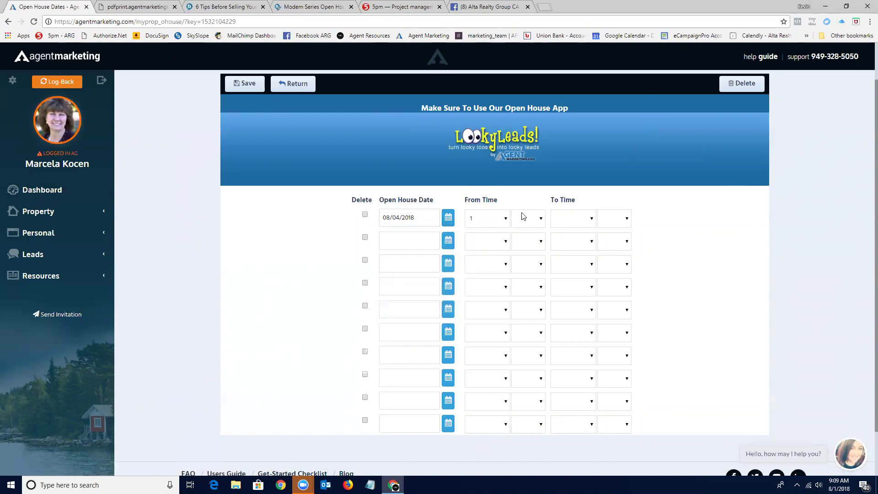
left_click(542, 221)
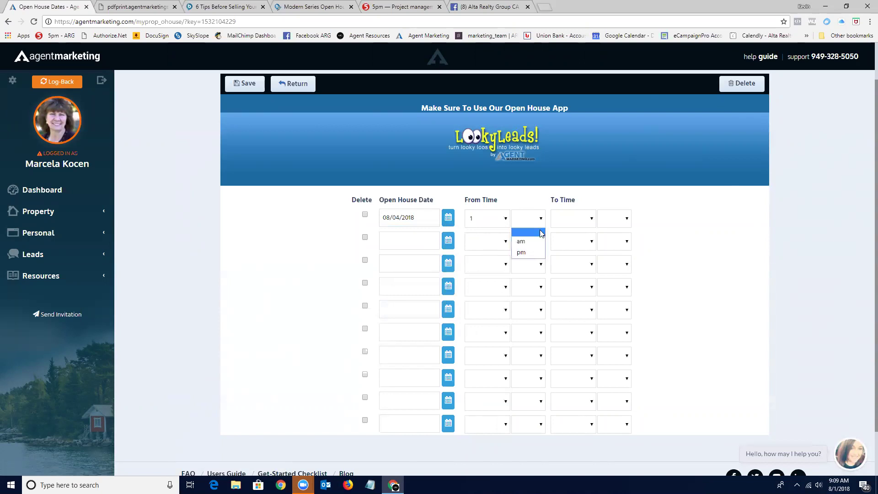
left_click(531, 253)
left_click(593, 222)
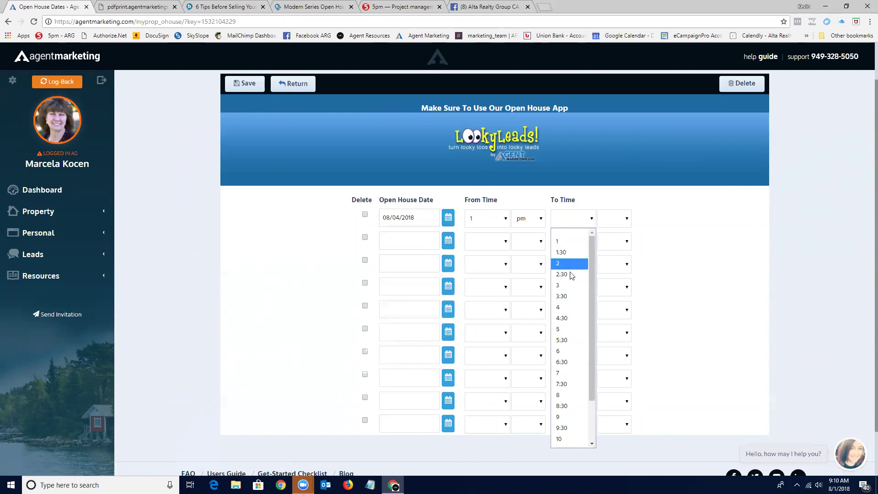
left_click(566, 307)
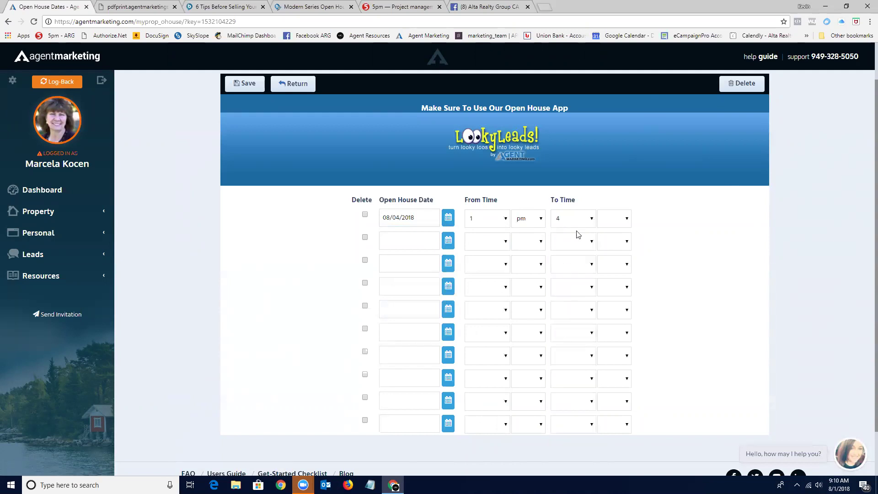
left_click(625, 221)
left_click(621, 252)
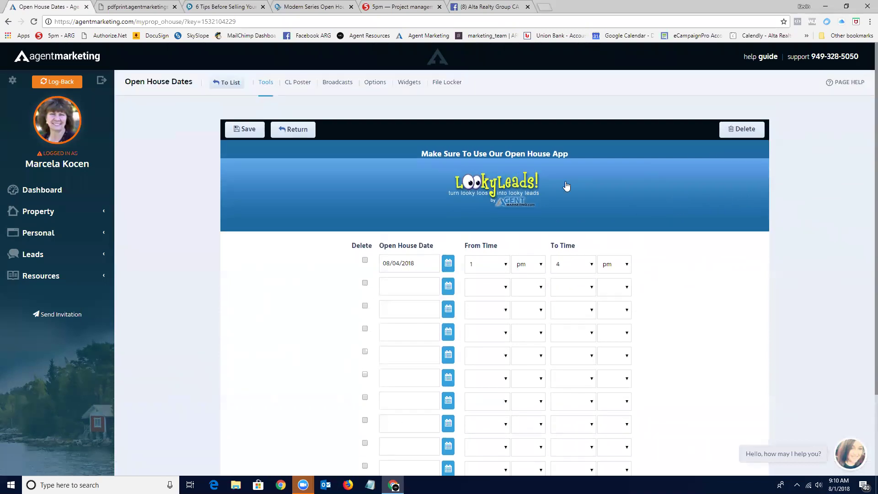
Save the open house dates, confirm, and return to the property websites list.
scroll(566, 188, "up", 1)
left_click(248, 132)
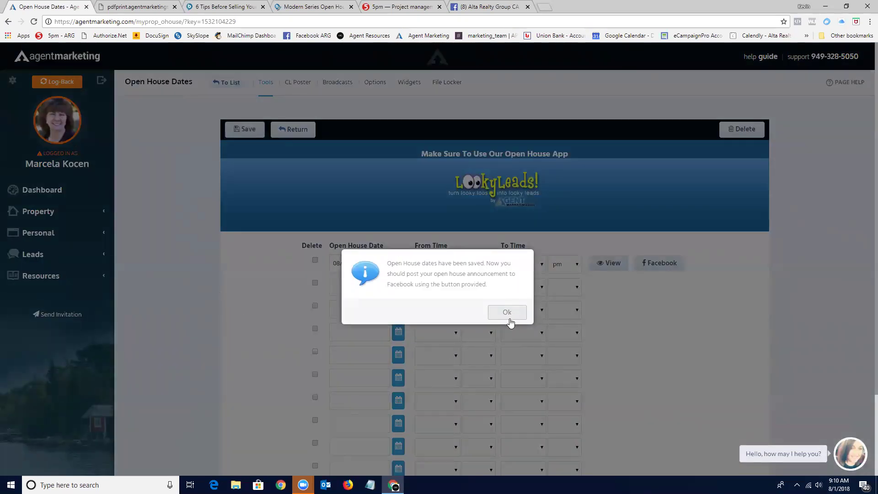
left_click(508, 315)
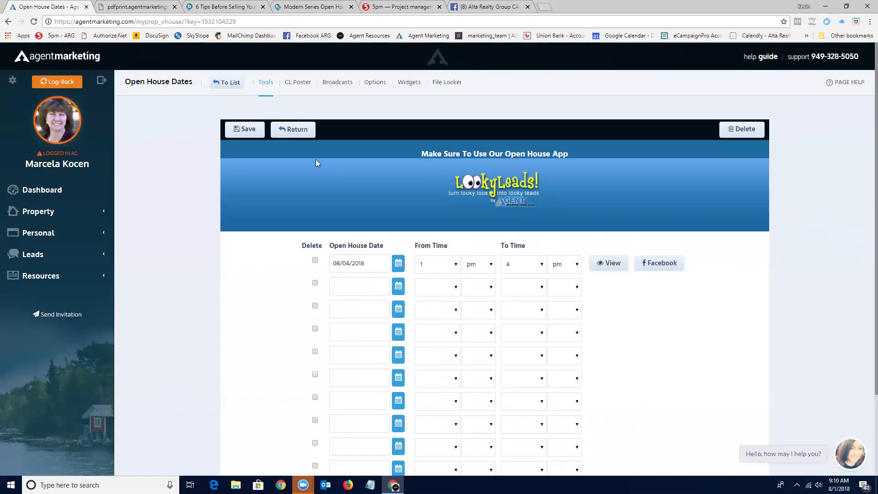
left_click(227, 84)
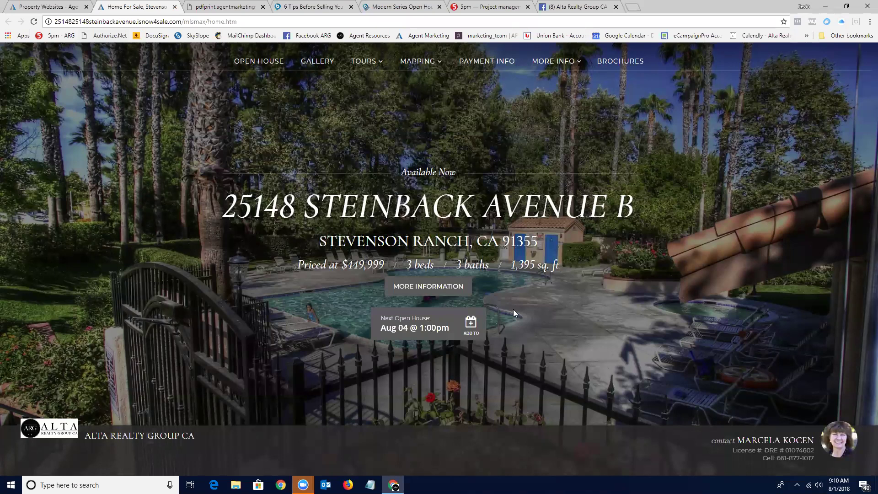
left_click(470, 326)
left_click(57, 7)
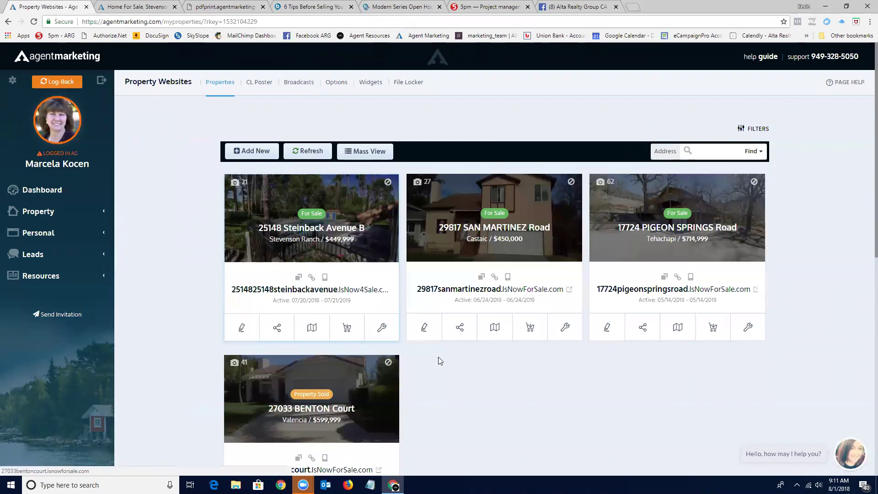
left_click(392, 337)
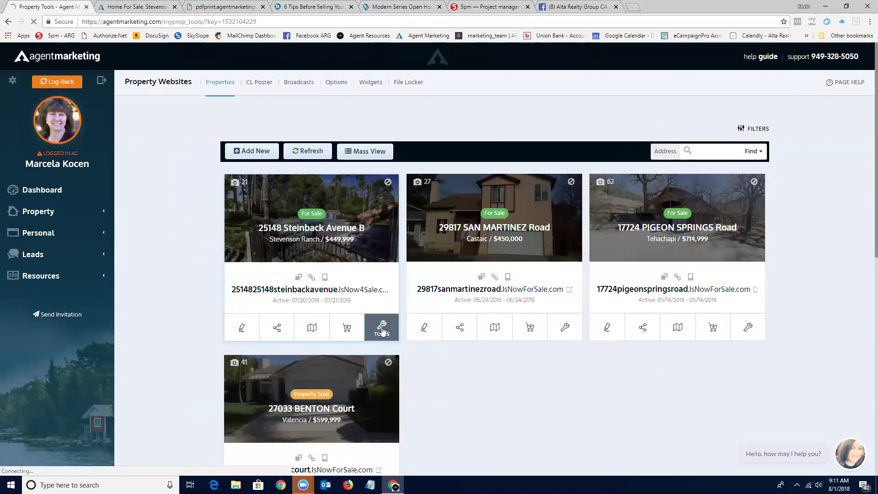
scroll(382, 331, "down", 1)
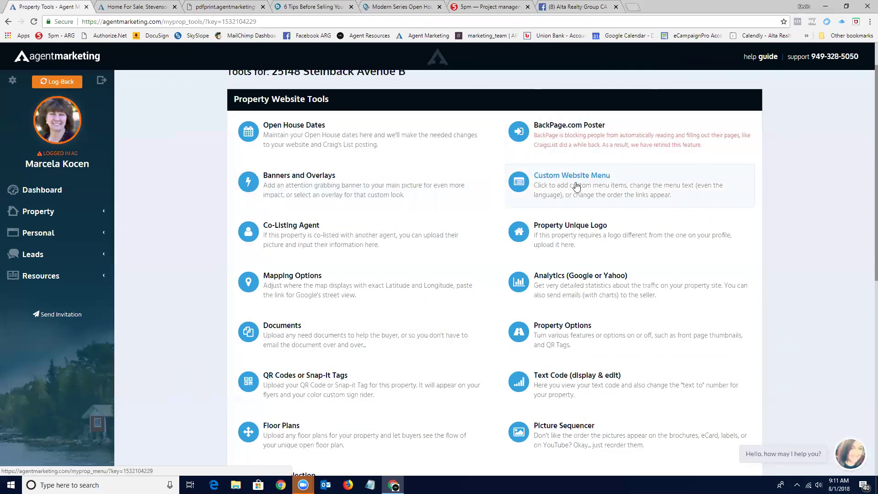
scroll(470, 266, "down", 3)
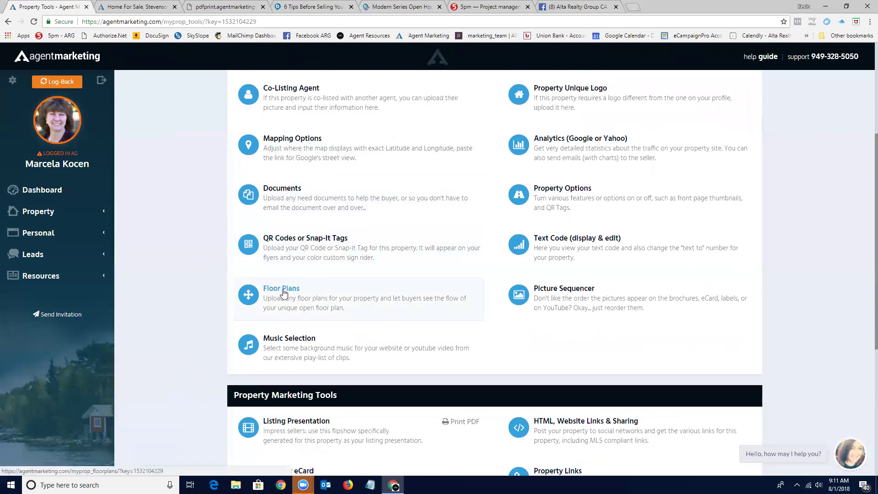
scroll(283, 293, "down", 4)
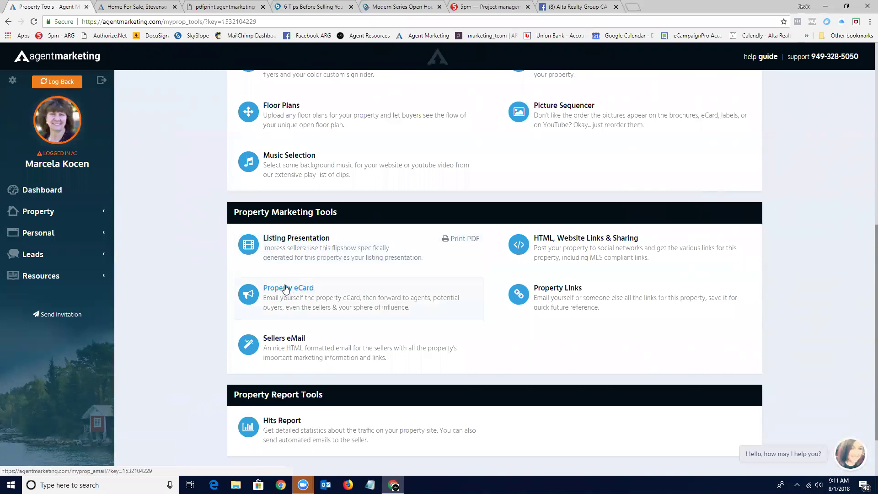
scroll(347, 311, "down", 3)
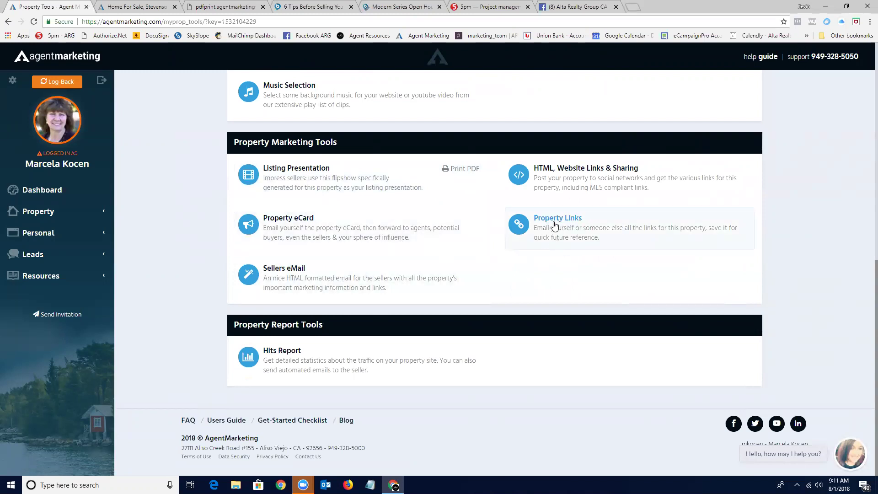
left_click(552, 220)
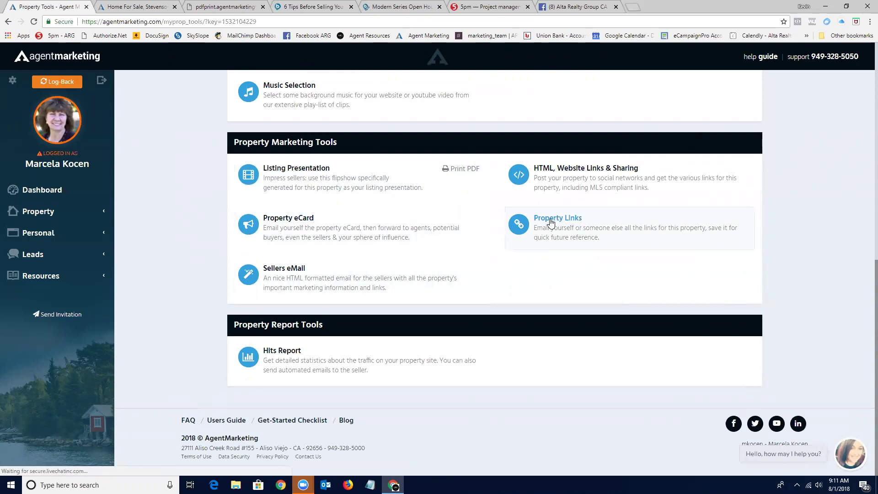
scroll(572, 258, "down", 3)
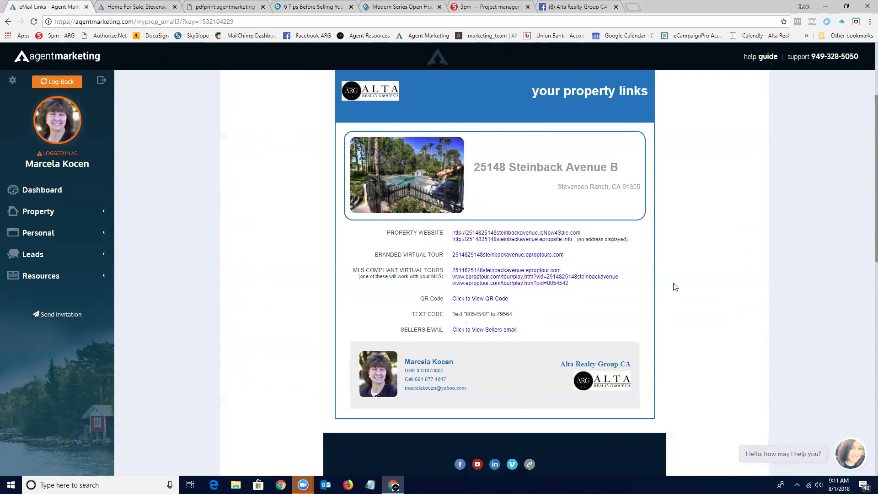
scroll(674, 287, "up", 3)
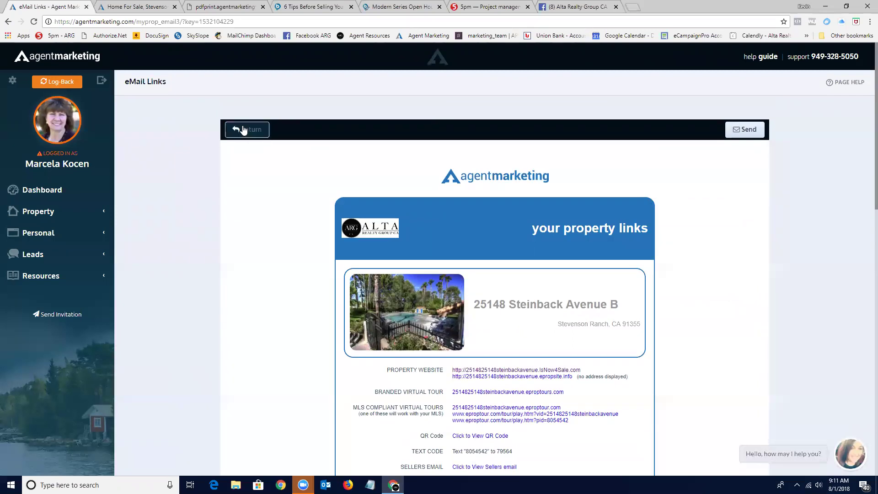
left_click(247, 132)
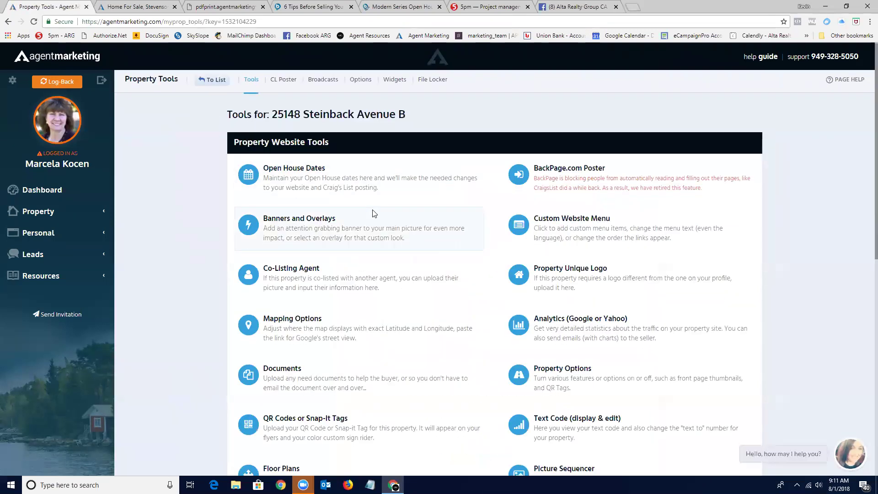
Reopen the Steinback Avenue B Property Tools, then expand Leads to list Clients, Email Drip, Pre-Quals and Task Plans.
scroll(353, 195, "down", 1)
scroll(353, 194, "up", 1)
left_click(213, 82)
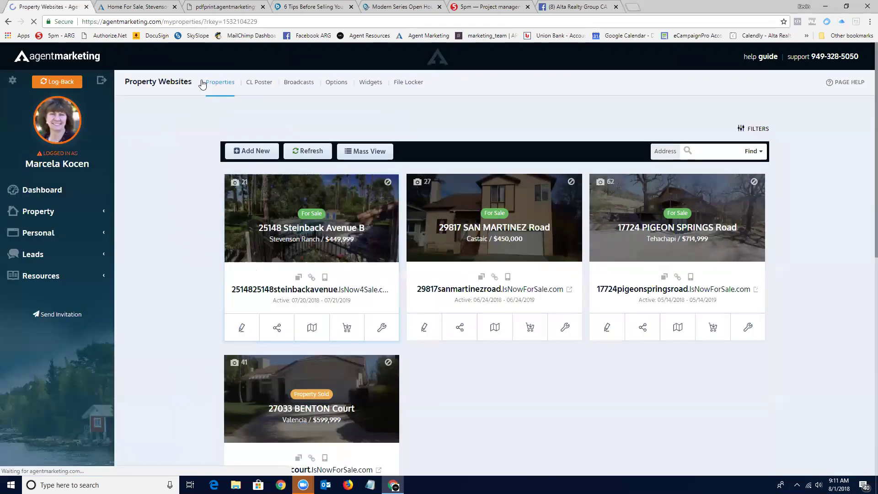
left_click(379, 327)
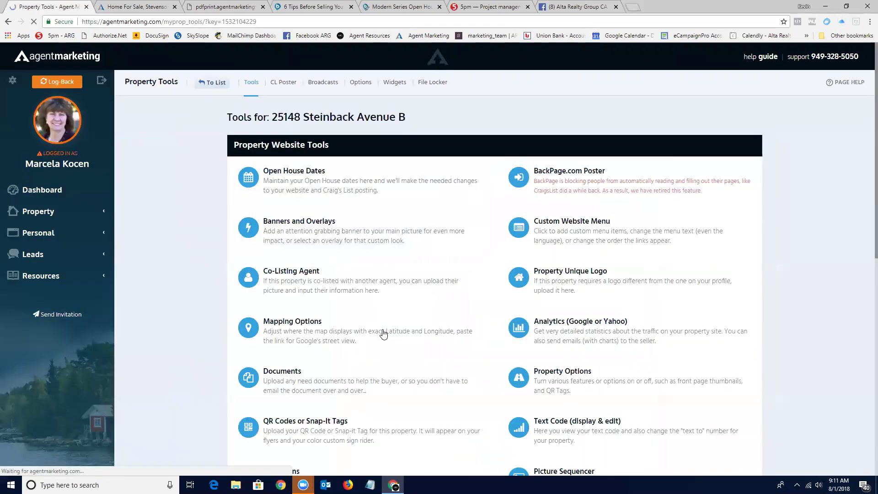
scroll(383, 334, "down", 10)
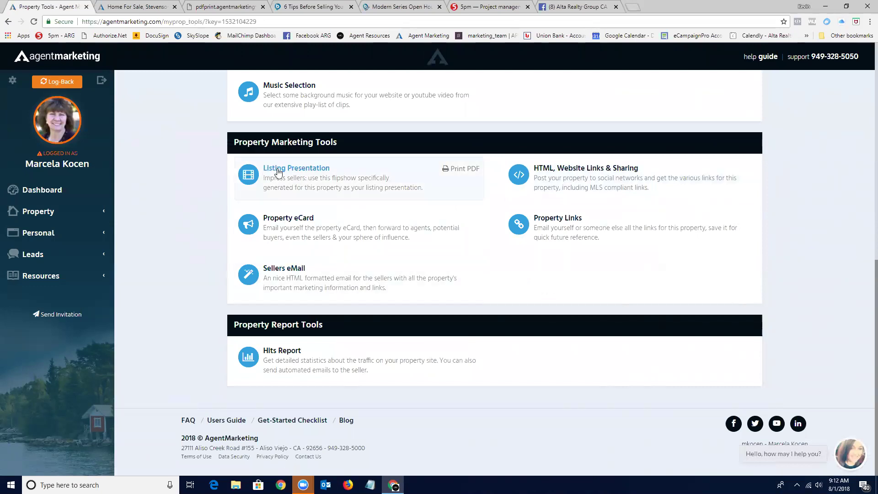
left_click(37, 258)
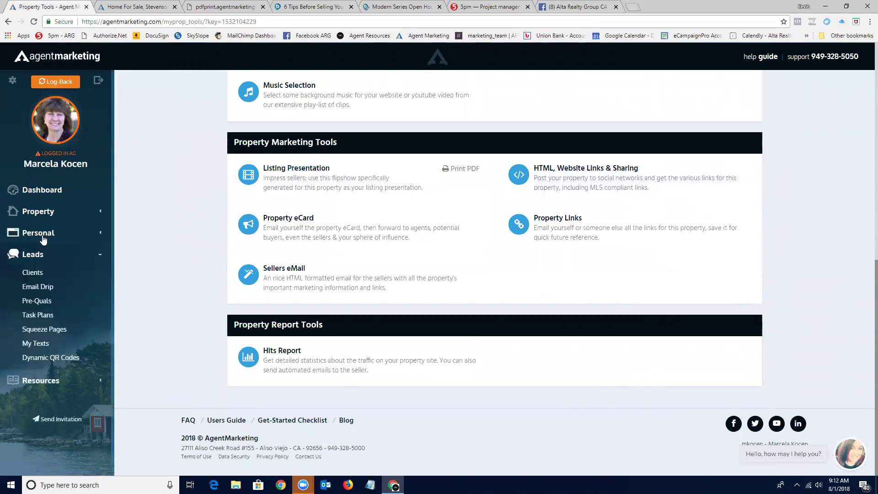
Expand the Personal navigation section and open the Flip Shows list.
left_click(28, 234)
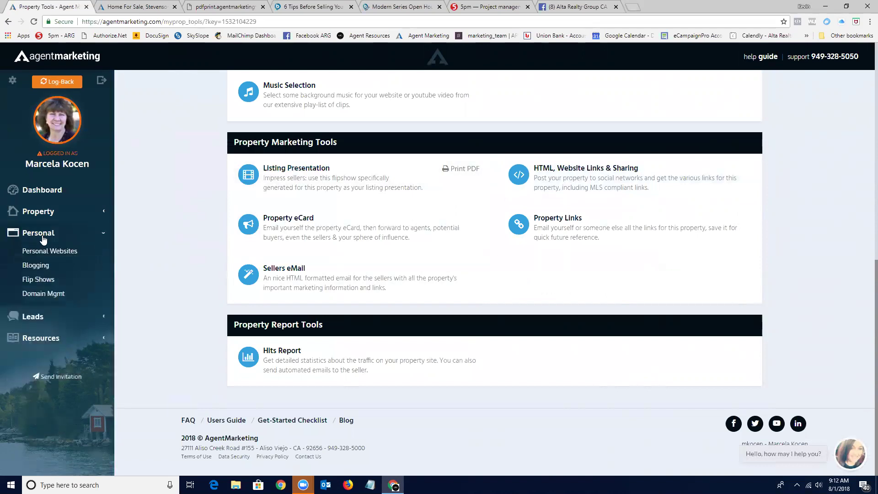
left_click(37, 280)
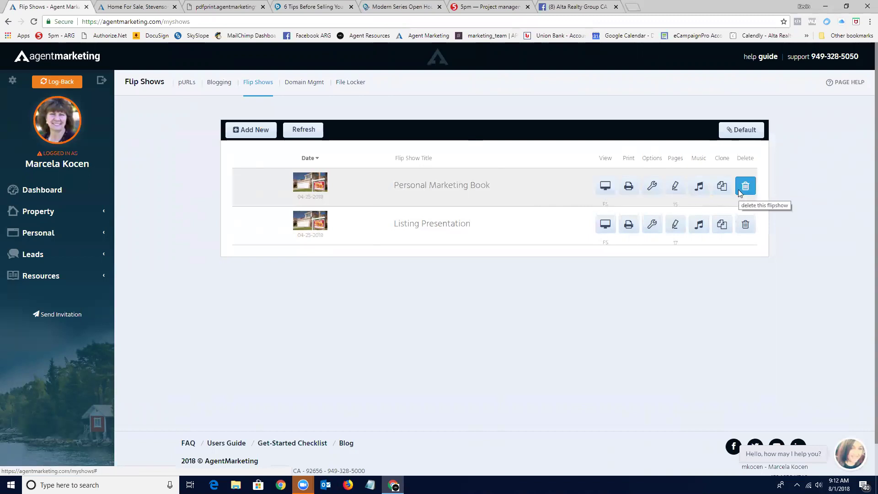
Review the Personal Marketing Book's flip show pages, then go to the pURLs personal websites page.
left_click(676, 188)
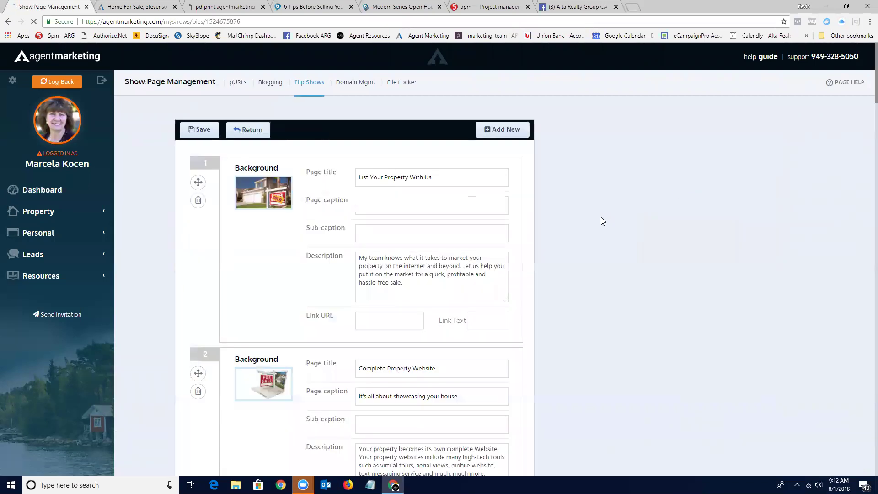
scroll(602, 219, "down", 4)
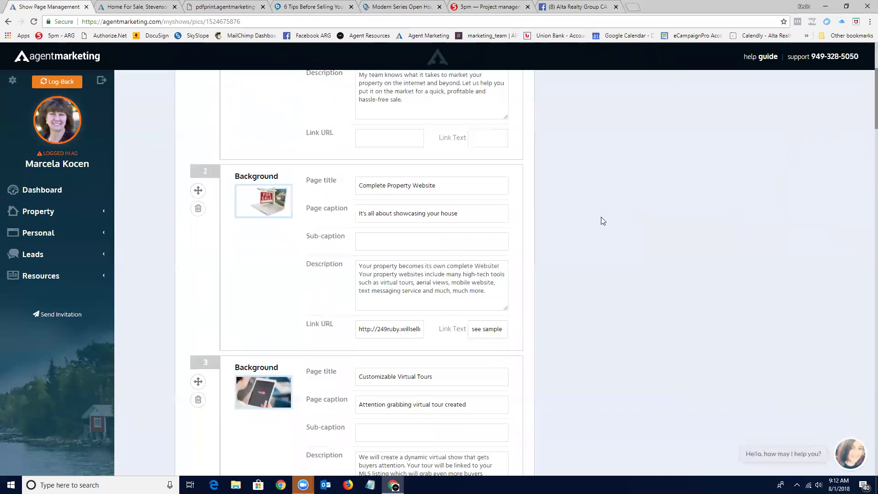
scroll(600, 221, "down", 2)
scroll(600, 217, "up", 5)
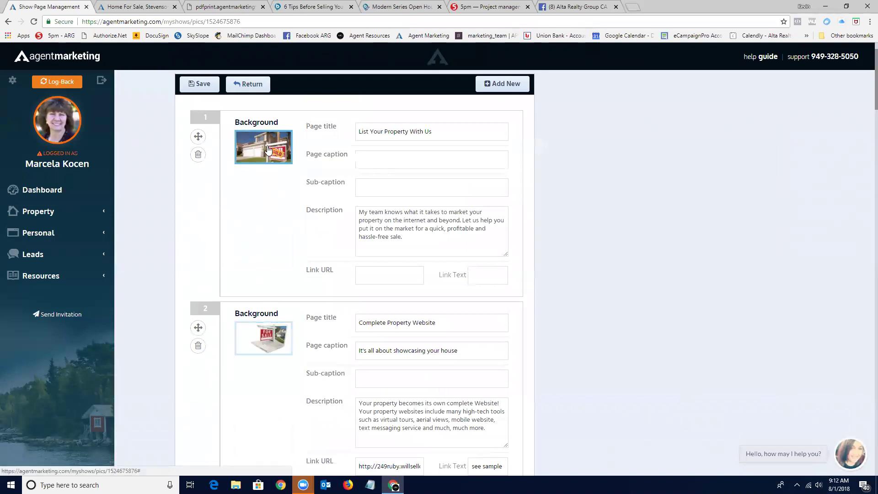
scroll(268, 150, "down", 4)
scroll(574, 218, "down", 4)
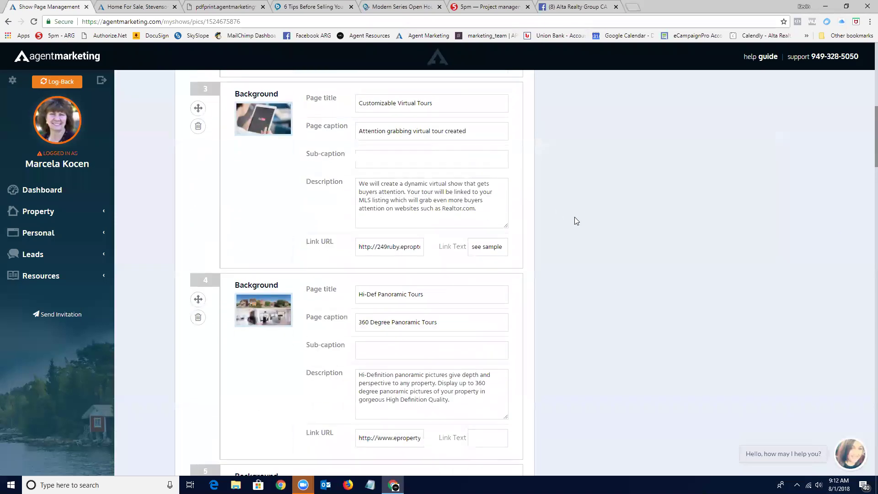
scroll(574, 217, "down", 12)
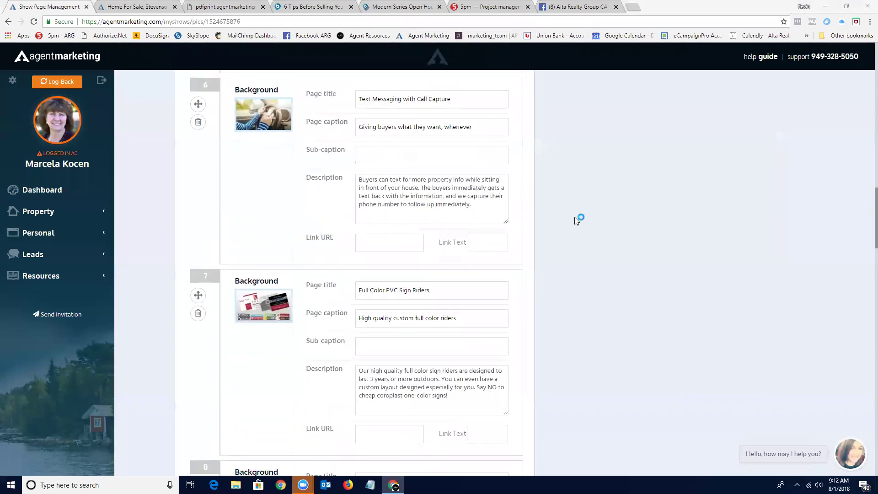
scroll(574, 216, "down", 6)
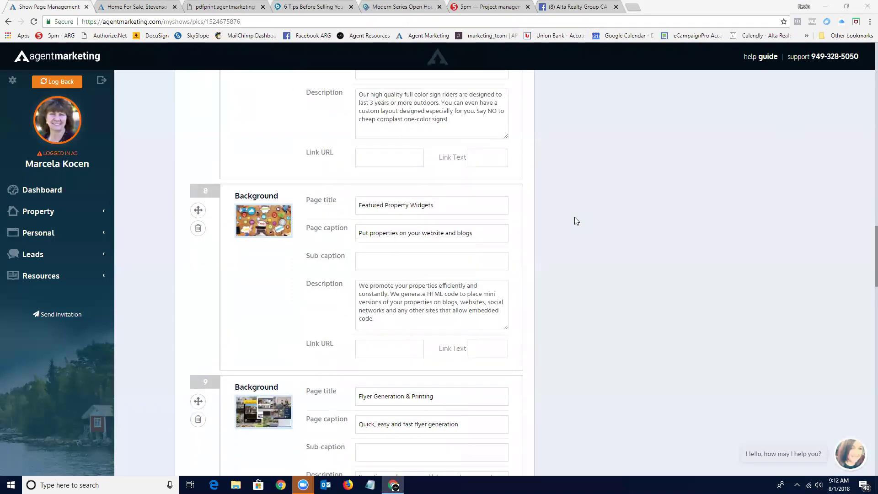
scroll(574, 218, "down", 13)
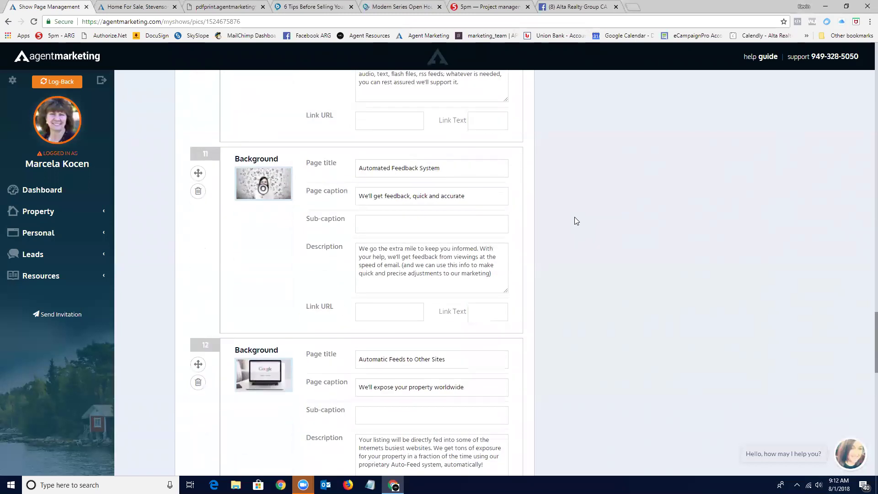
scroll(574, 217, "down", 5)
scroll(573, 217, "up", 10)
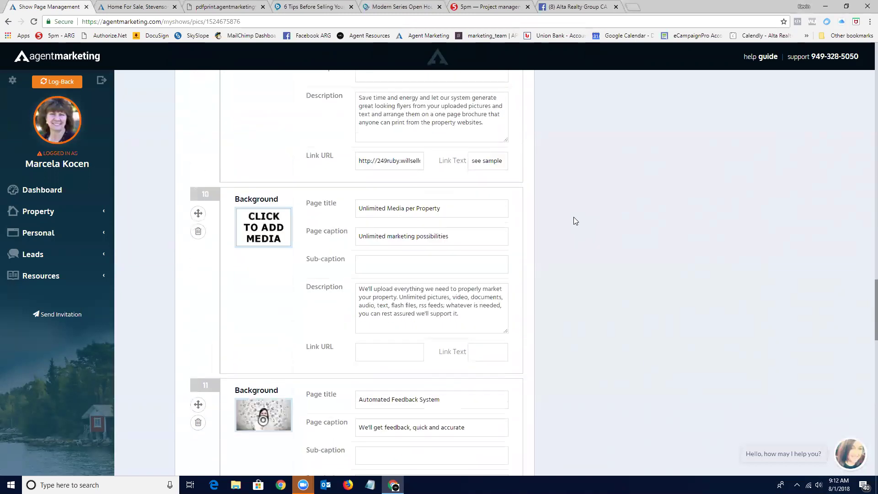
scroll(573, 216, "up", 20)
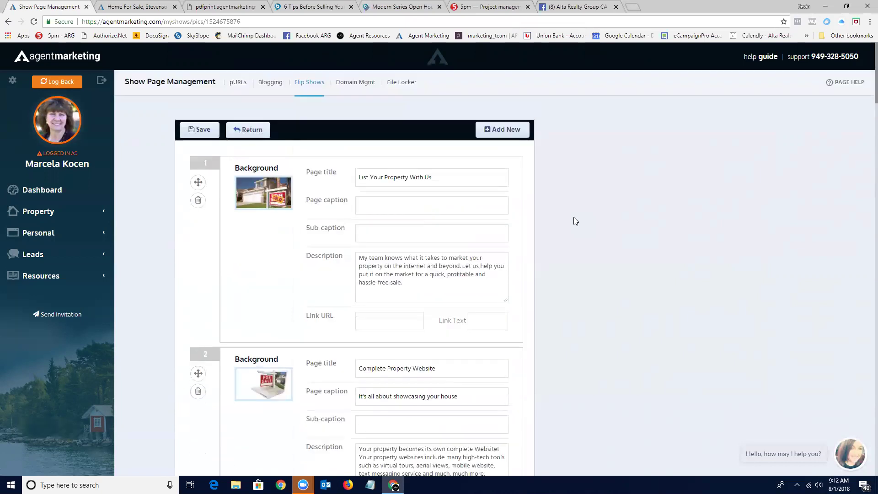
left_click(237, 85)
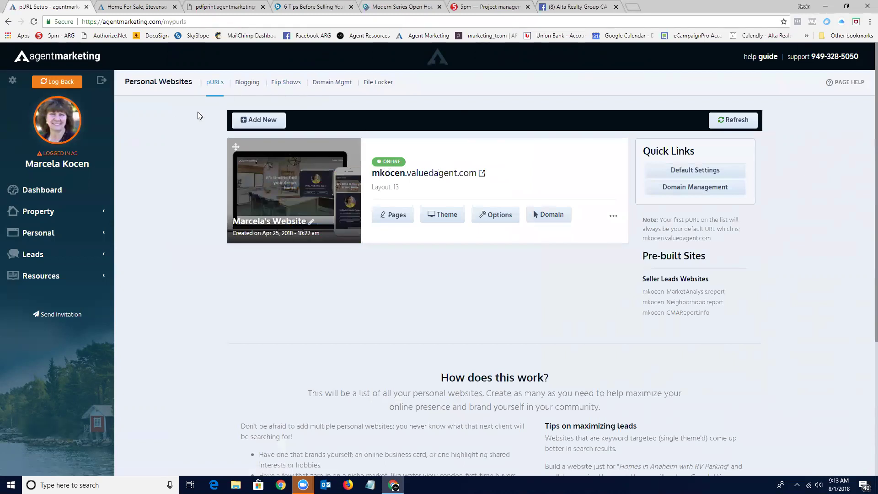
Expand Personal in the sidebar, then move to the '6 Tips Before Selling Your Home Infographic' browser tab.
left_click(37, 237)
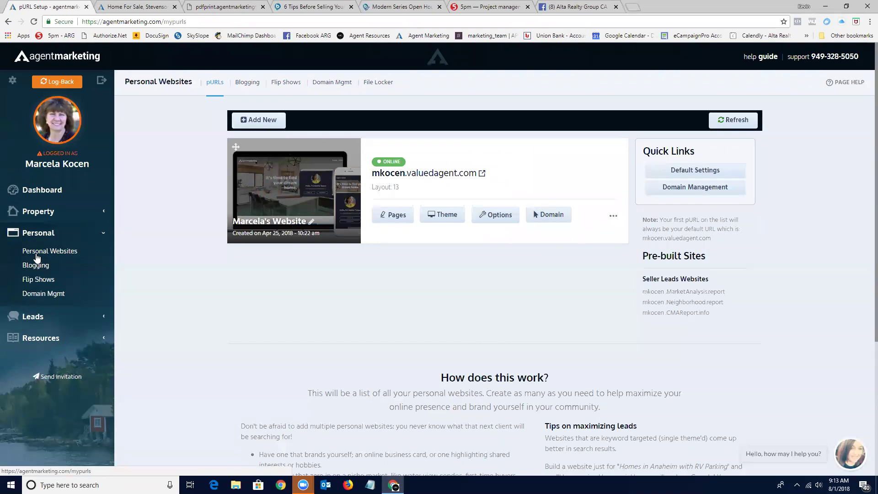
left_click(228, 8)
left_click(313, 7)
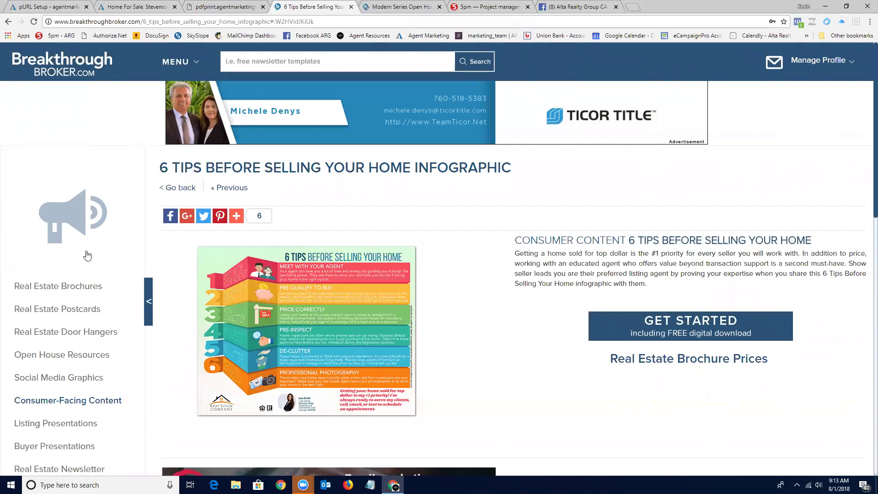
Open Real Estate Brochures and sign in with the saved login e-mail and the account password.
left_click(52, 288)
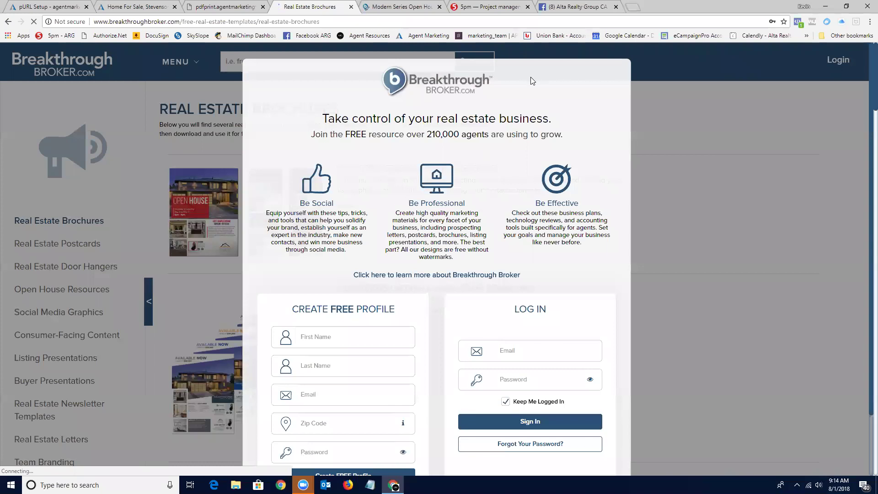
left_click(581, 352)
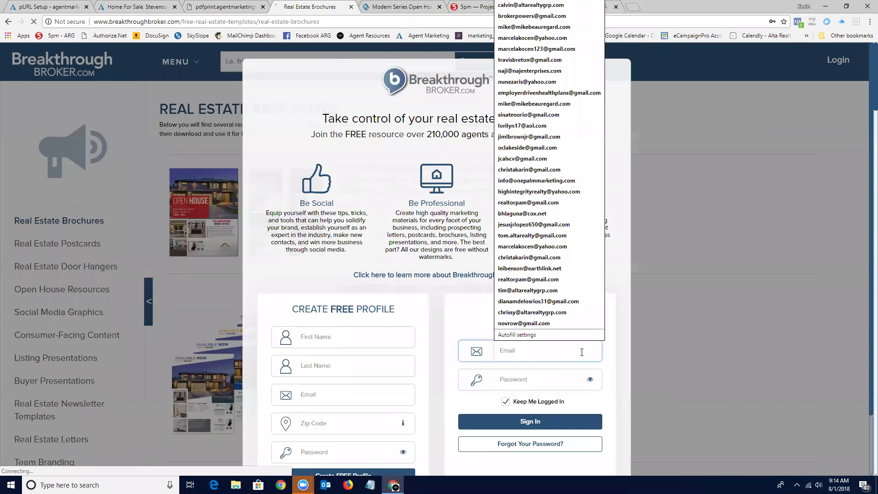
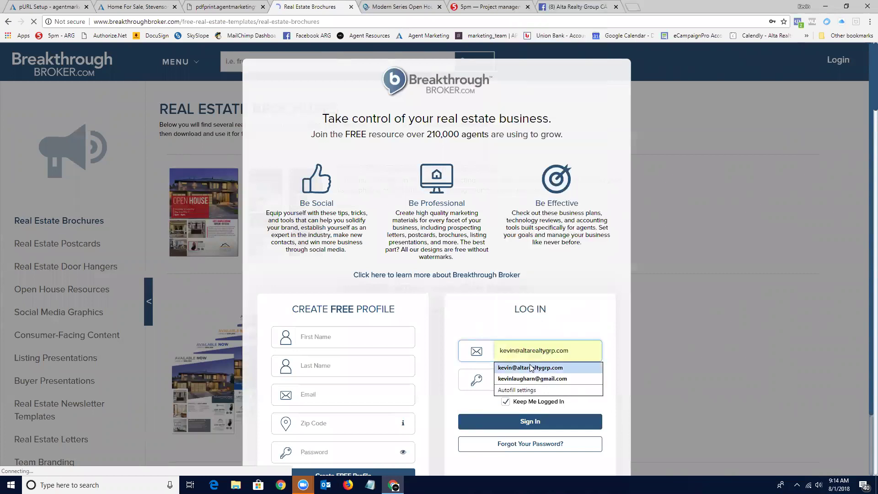
left_click(530, 368)
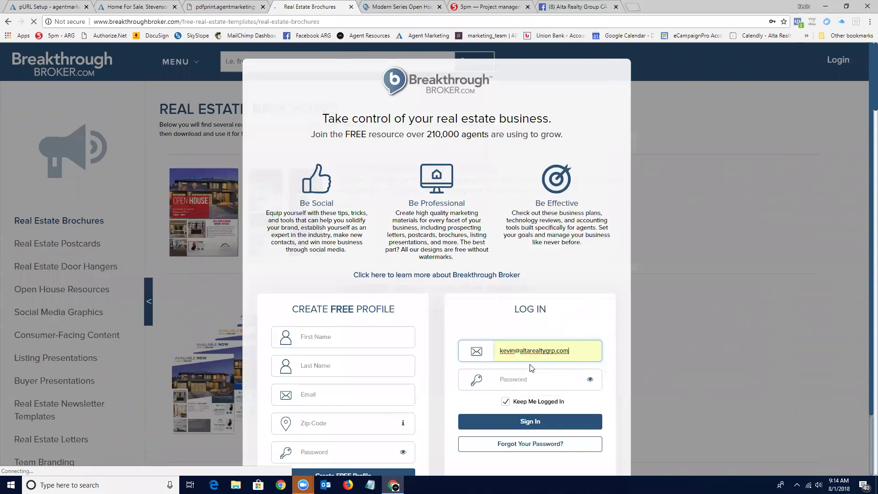
left_click(529, 381)
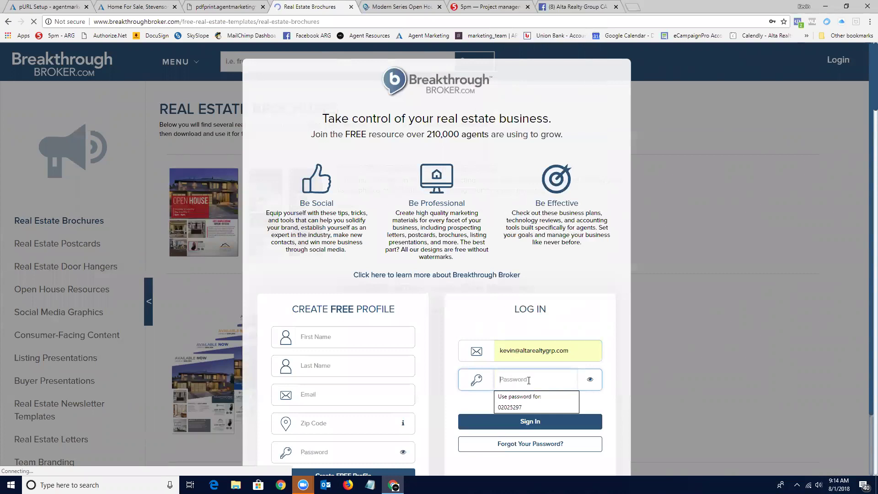
type("•")
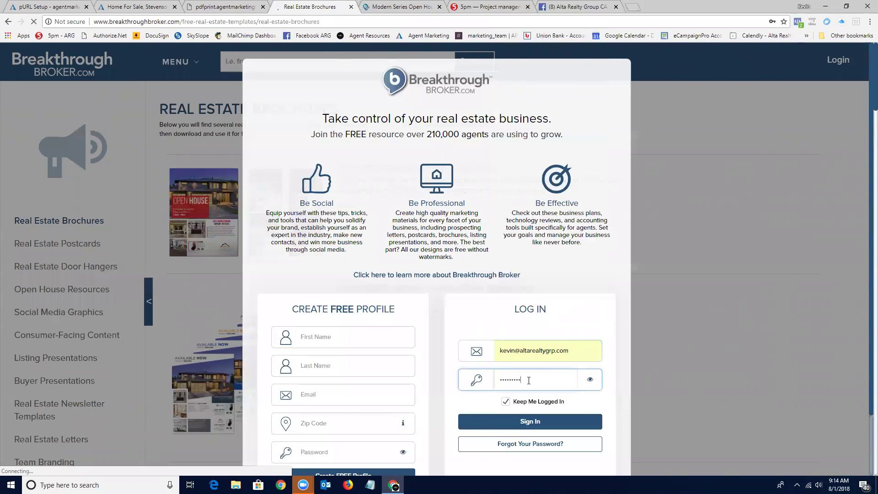
key("Return")
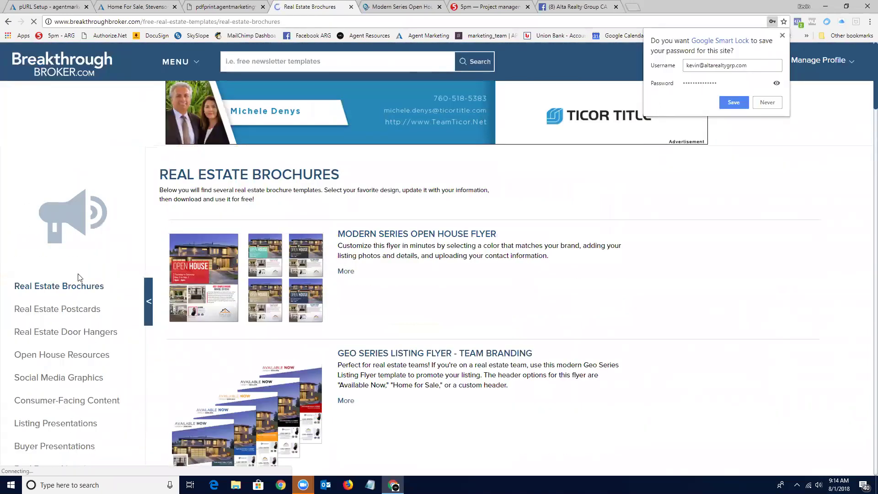
Open the Modern Series Open House Flyer template and start customizing it in the editor.
scroll(412, 311, "down", 2)
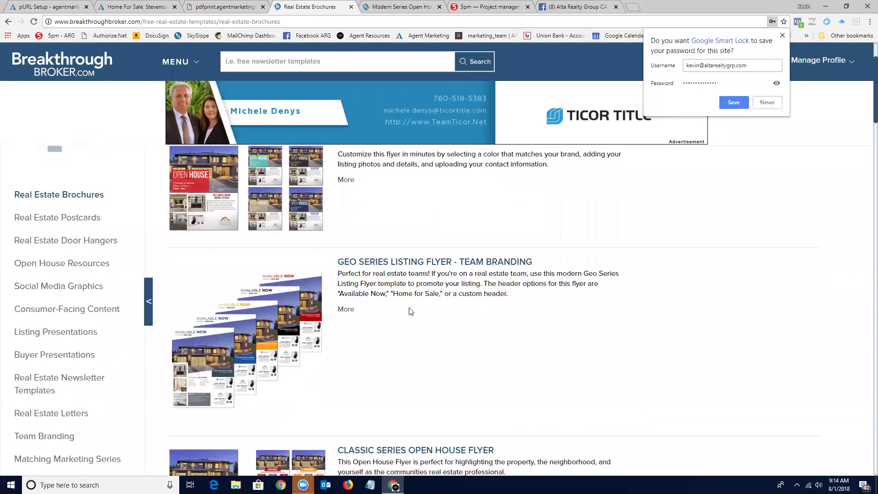
scroll(410, 311, "down", 8)
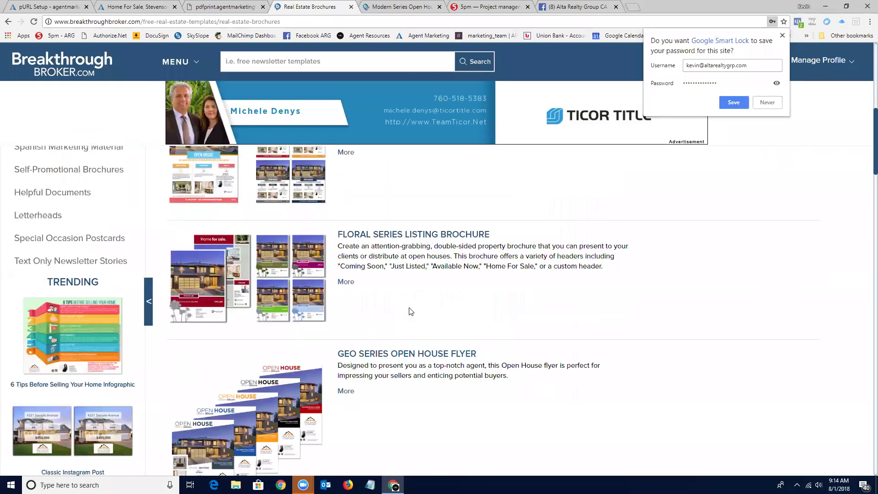
scroll(410, 283, "up", 10)
left_click(399, 235)
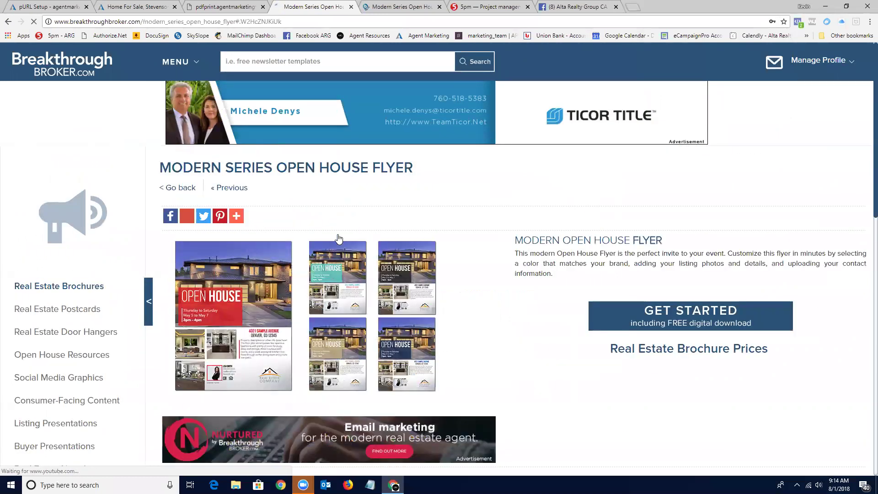
scroll(485, 270, "down", 2)
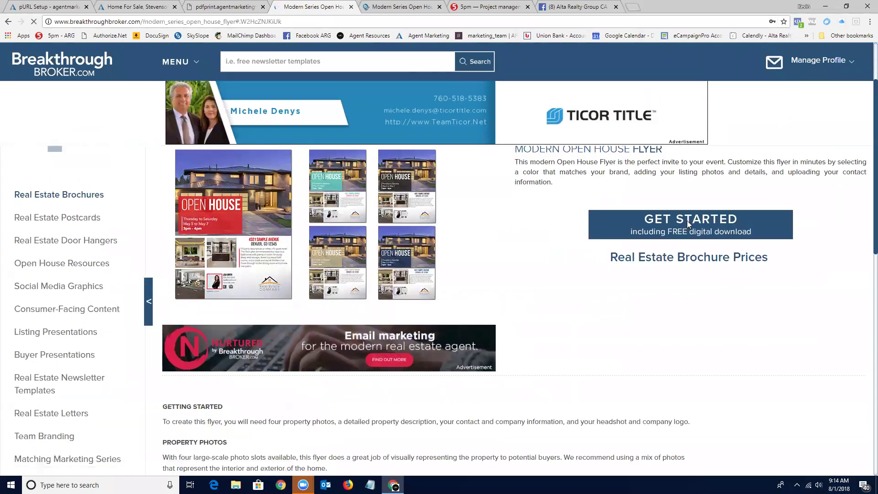
left_click(687, 221)
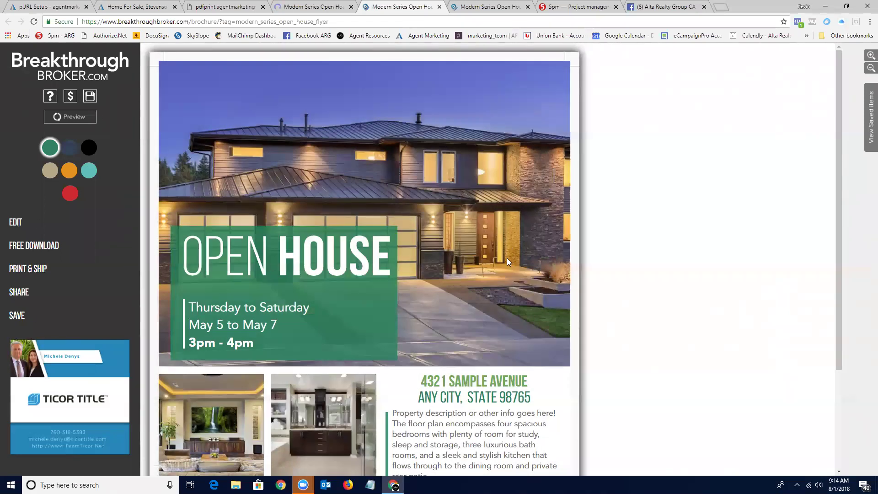
Switch the flyer to the black colour scheme and show its editing sections.
scroll(506, 258, "down", 2)
scroll(507, 259, "up", 2)
left_click(88, 148)
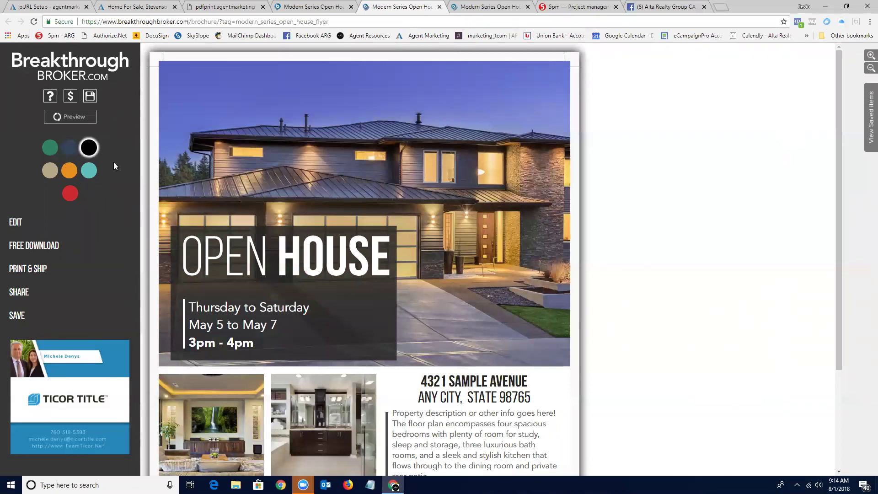
left_click(15, 224)
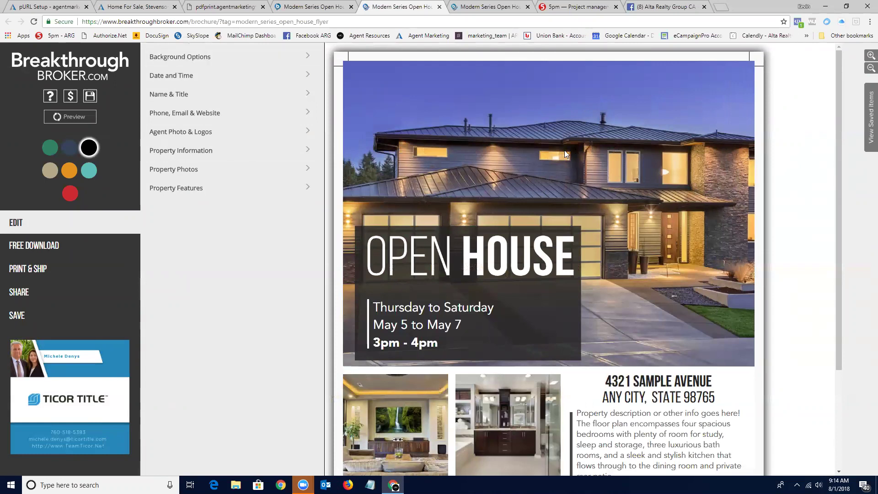
Keep Black as the background colour scheme, check date/time and Name & Title, then return to the product page.
left_click(205, 57)
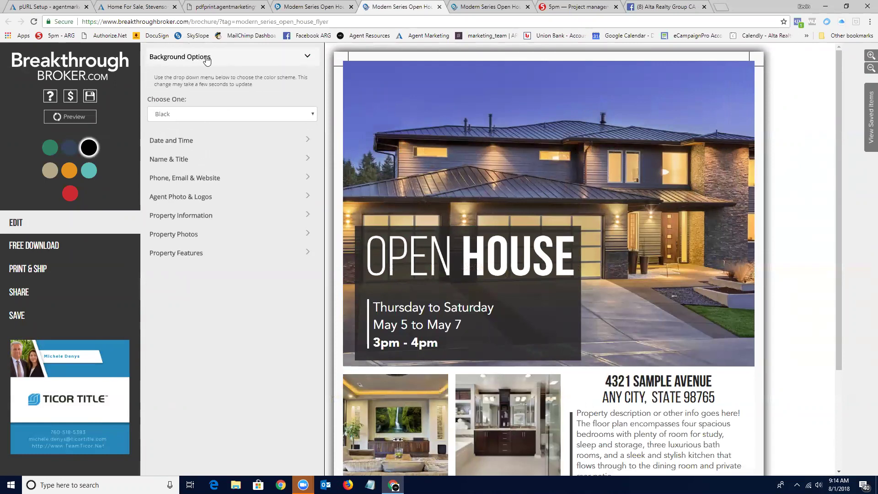
left_click(312, 115)
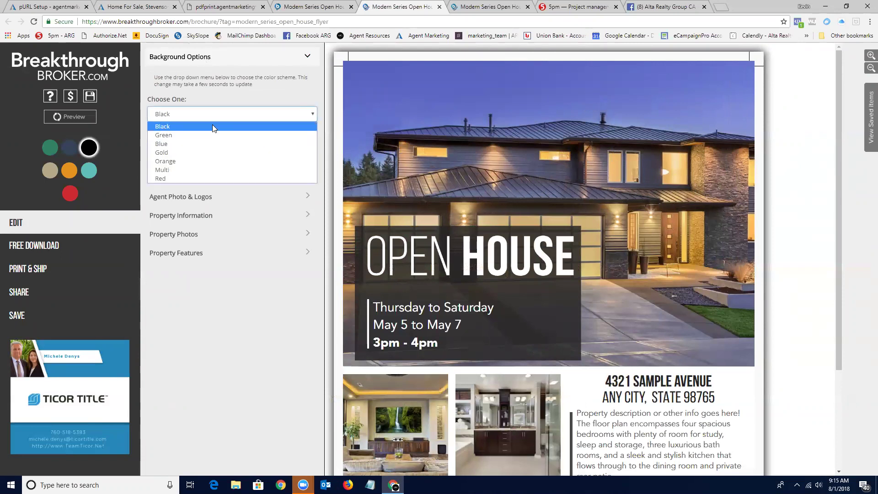
left_click(181, 127)
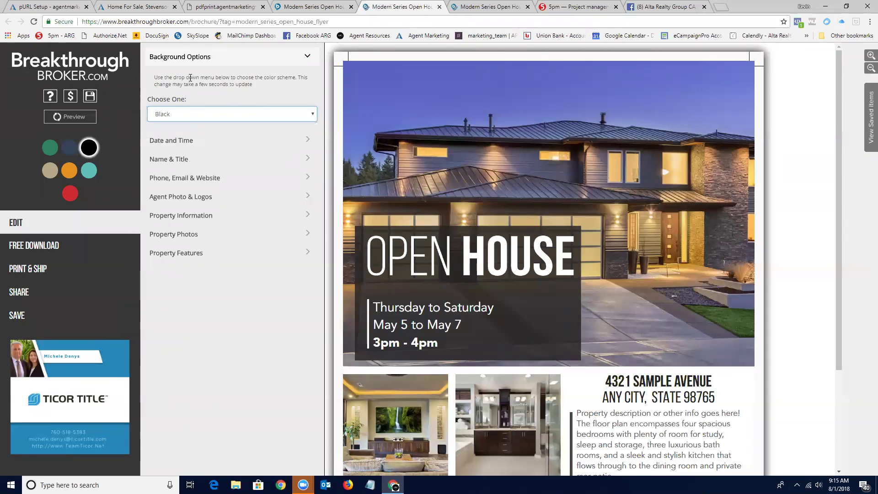
left_click(307, 141)
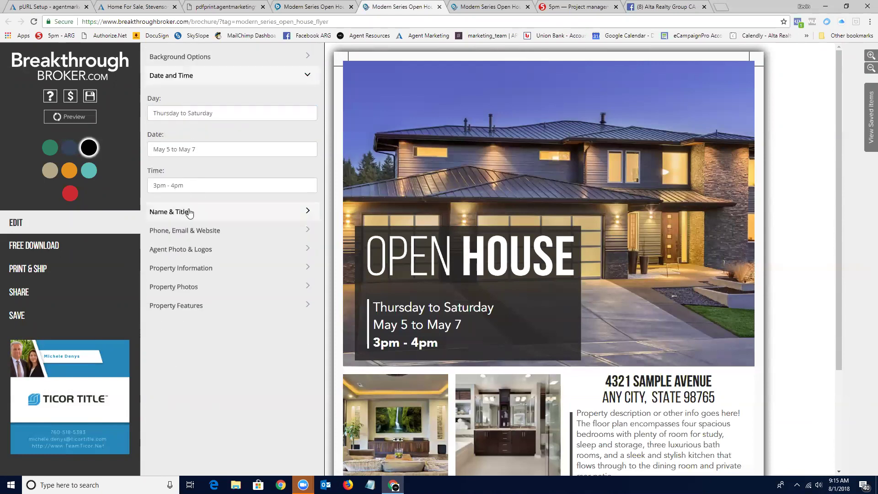
left_click(206, 212)
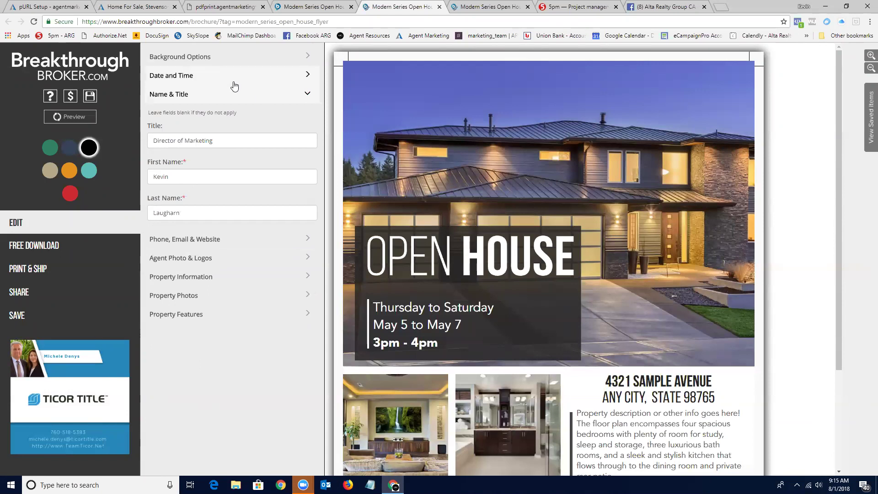
left_click(319, 10)
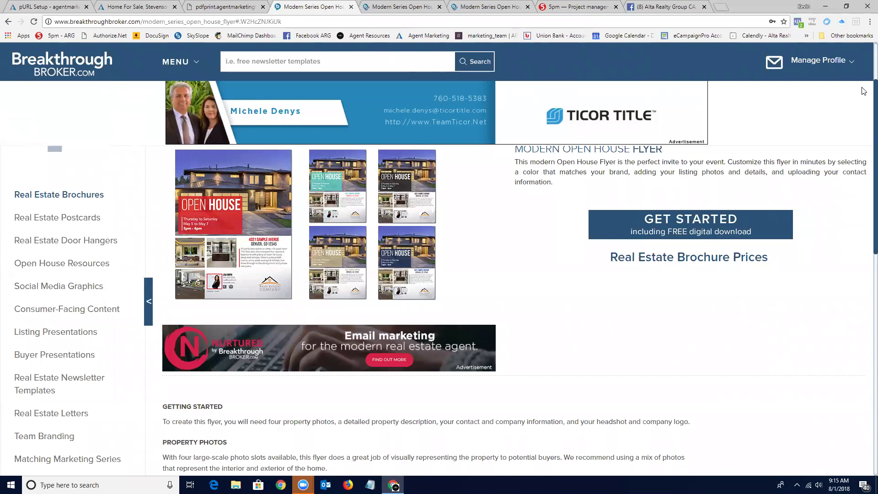
Choose Edit Profile from the Manage Profile menu to view the account's details.
mouse_move(863, 90)
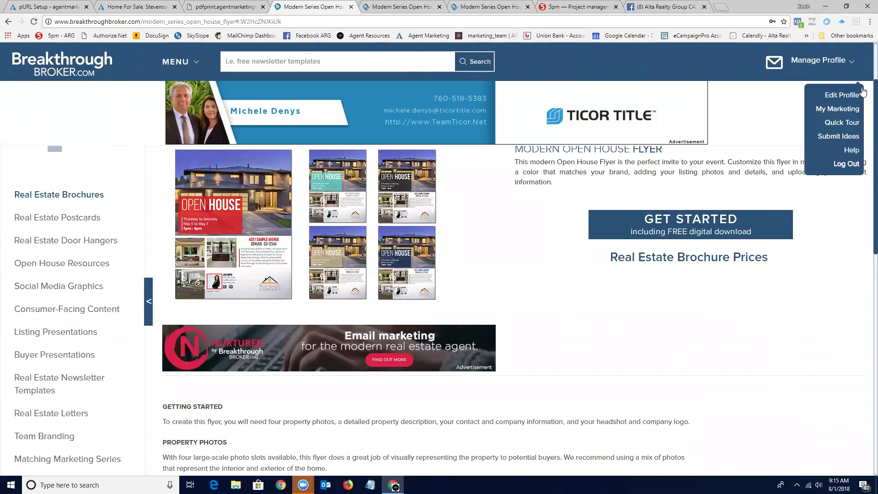
left_click(837, 95)
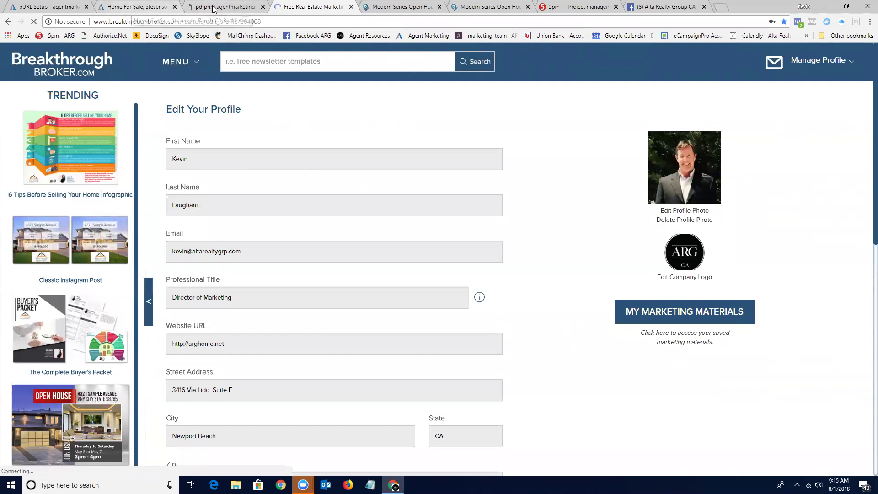
Close the Steinback Avenue listing and PDF viewer tabs and load the Breakthrough Broker home page.
key("ctrl+shift+Tab")
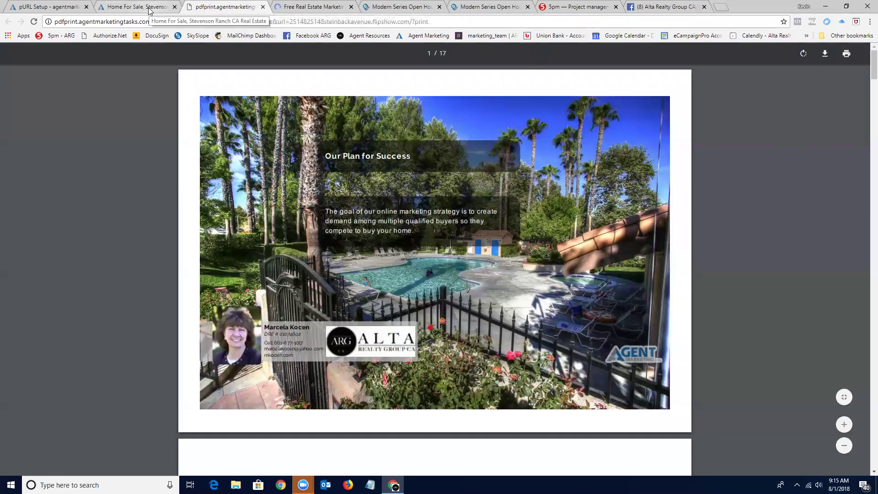
left_click(153, 5)
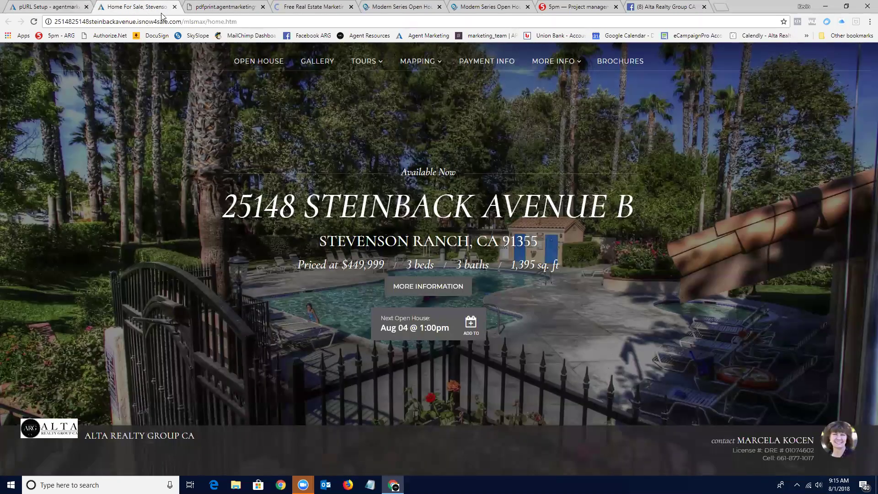
left_click(174, 7)
left_click(174, 7)
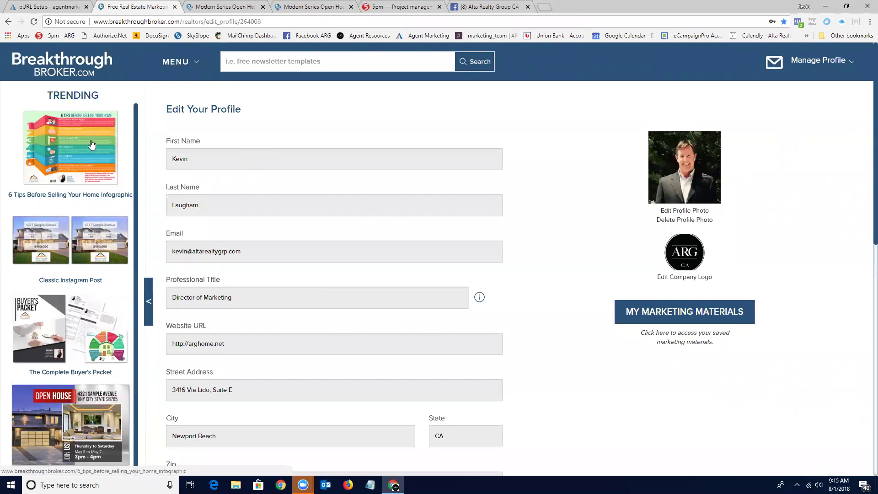
left_click(76, 68)
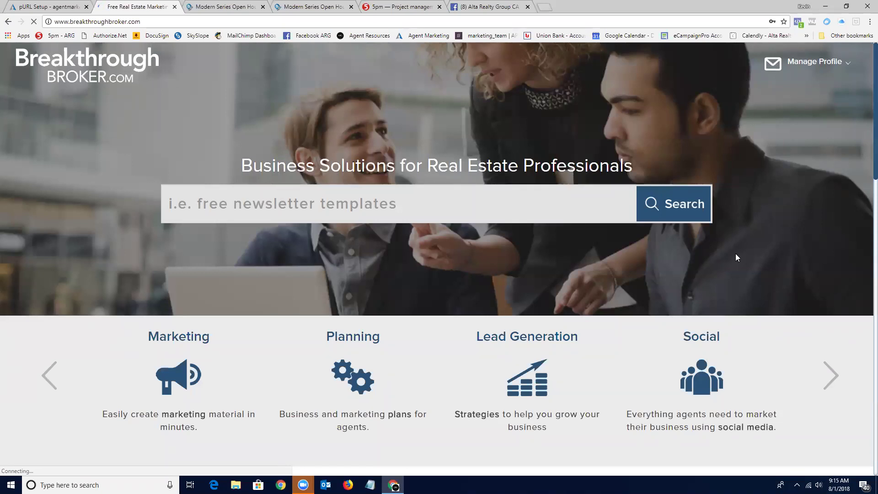
left_click(74, 63)
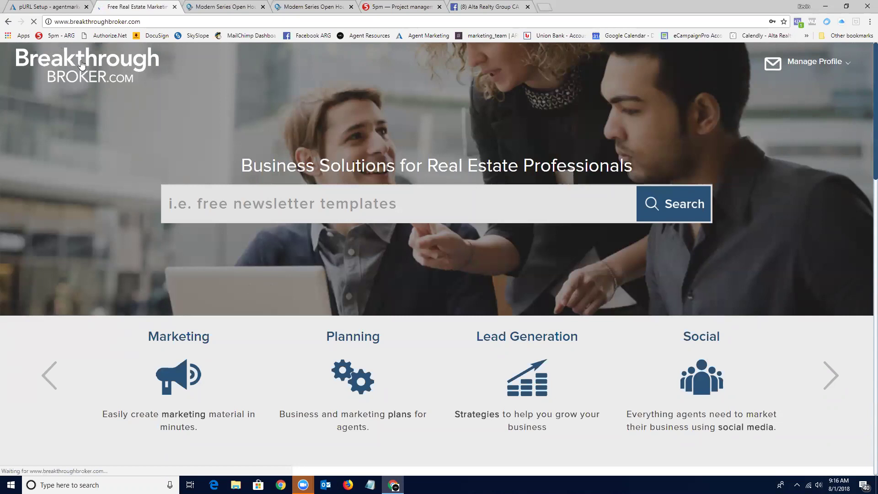
Return to the Modern Series Open House flyer editor and review the Agent Photo & Logos settings.
left_click(230, 8)
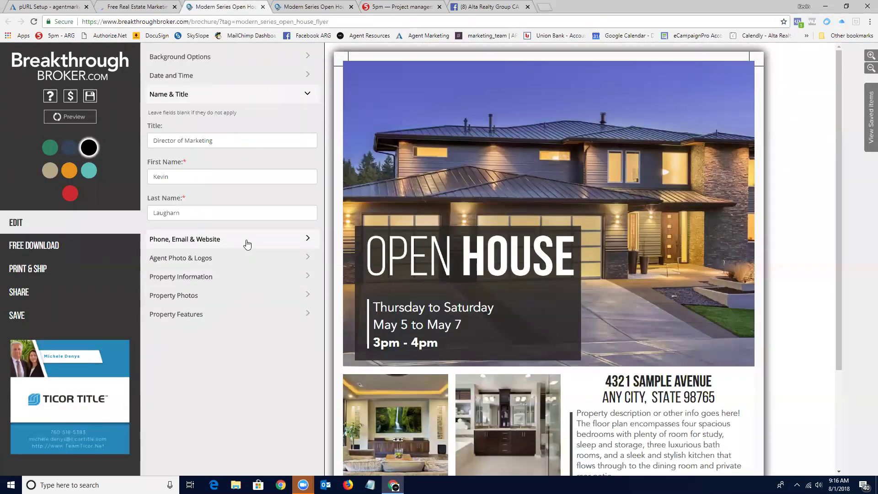
left_click(243, 258)
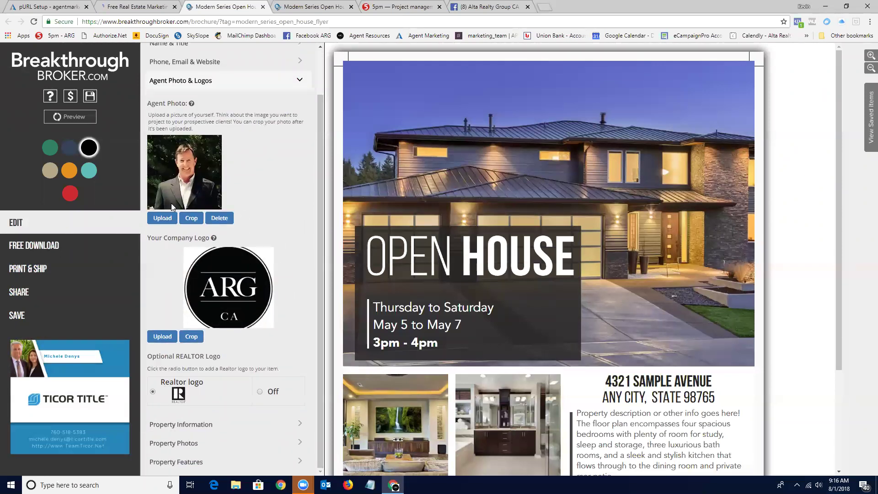
left_click(163, 338)
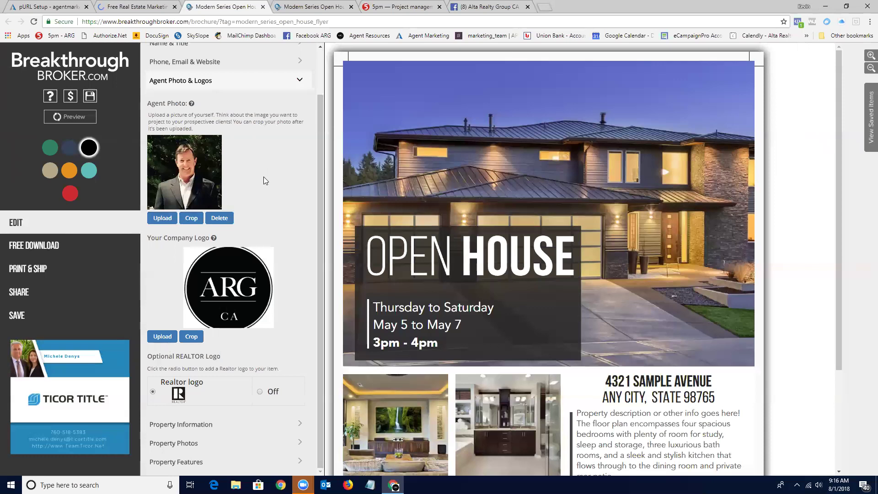
left_click(302, 87)
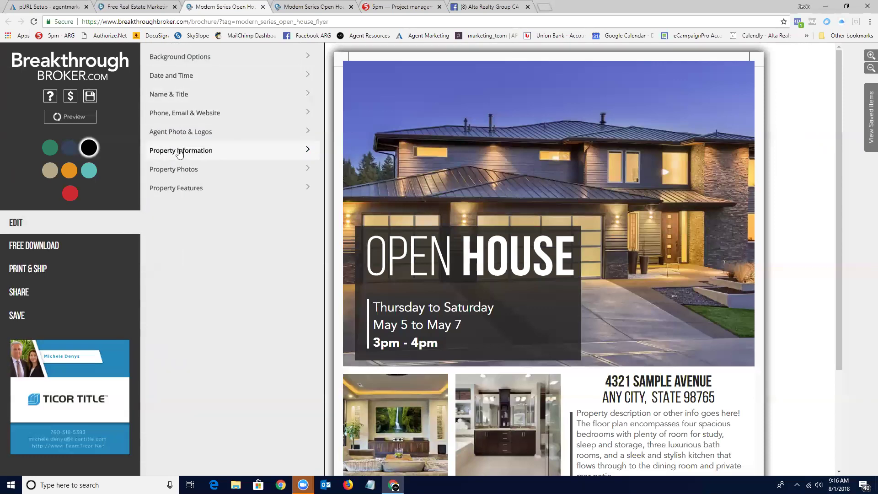
Review the Property Information and Property Photos sections, leaving them collapsed.
left_click(307, 150)
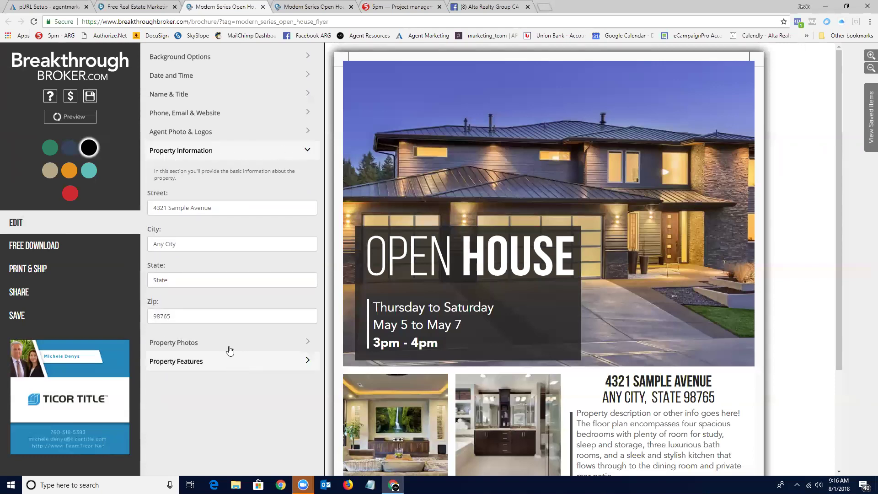
left_click(270, 343)
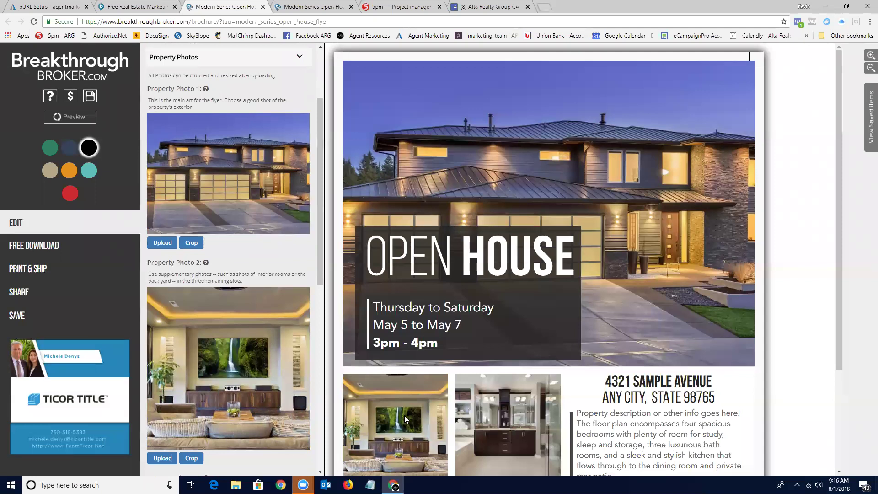
scroll(254, 300, "down", 1)
scroll(254, 300, "down", 8)
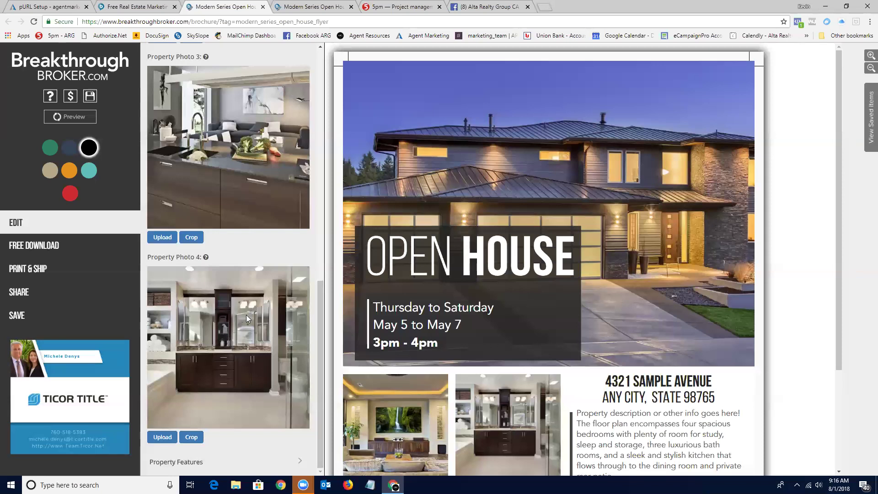
scroll(247, 313, "up", 8)
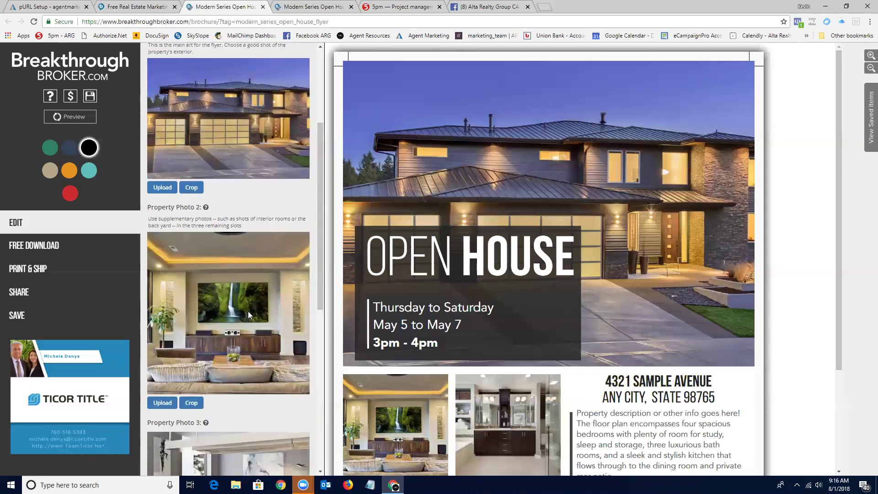
scroll(247, 311, "down", 8)
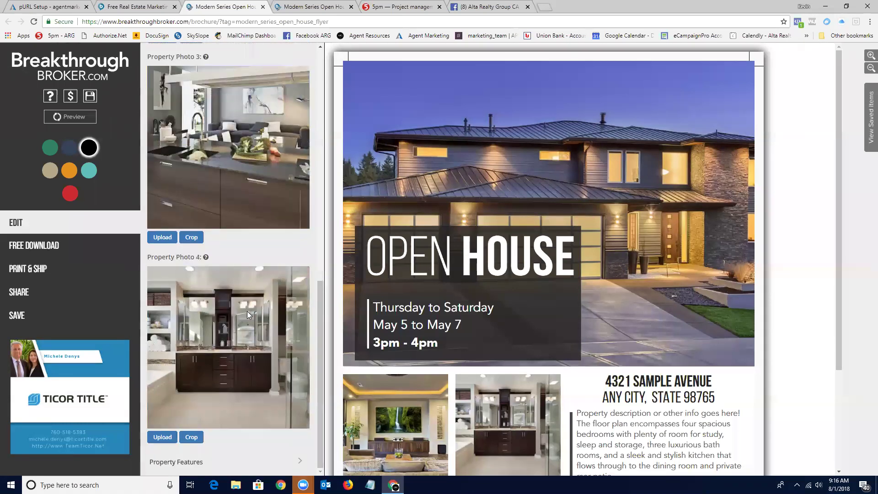
scroll(247, 310, "up", 10)
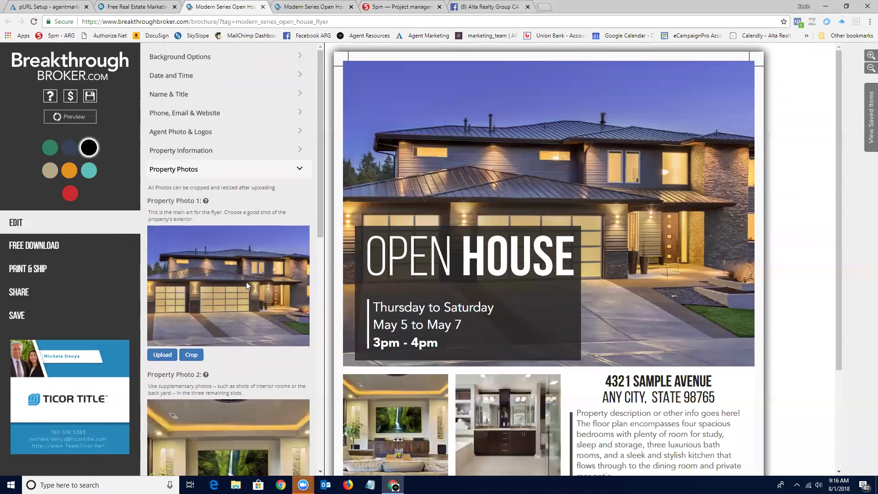
scroll(231, 219, "down", 3)
scroll(231, 215, "down", 4)
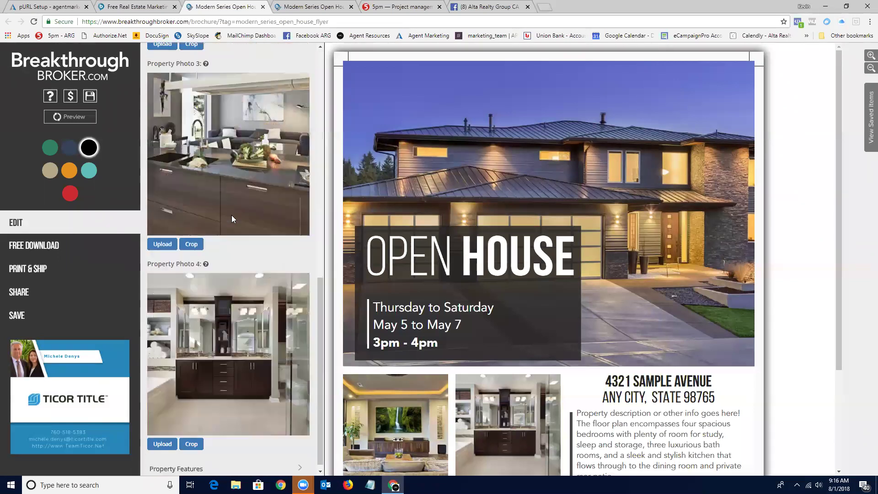
scroll(232, 215, "up", 5)
scroll(229, 216, "up", 2)
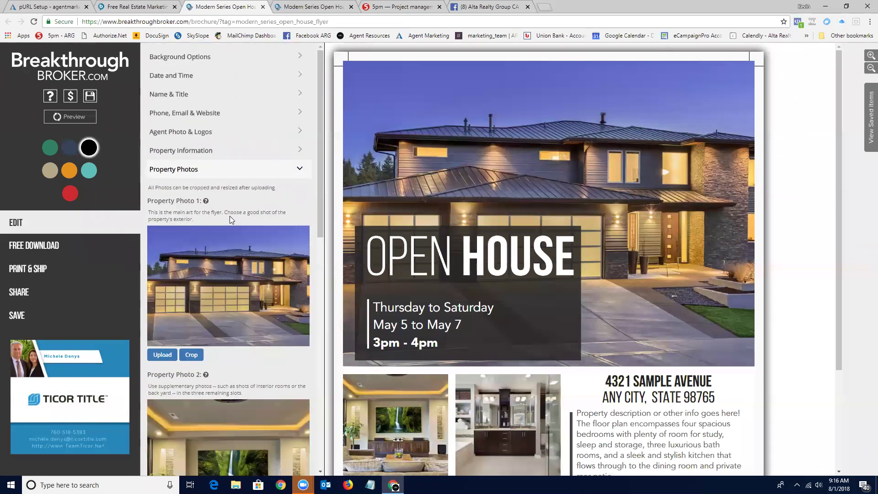
left_click(299, 170)
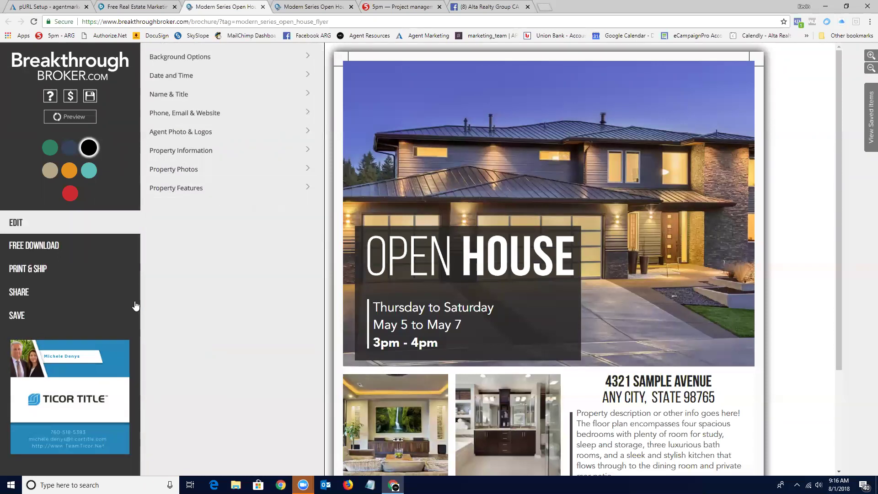
Save the open house flyer as a marketing item, replacing the prefilled name with 'Test Modern'.
left_click(15, 315)
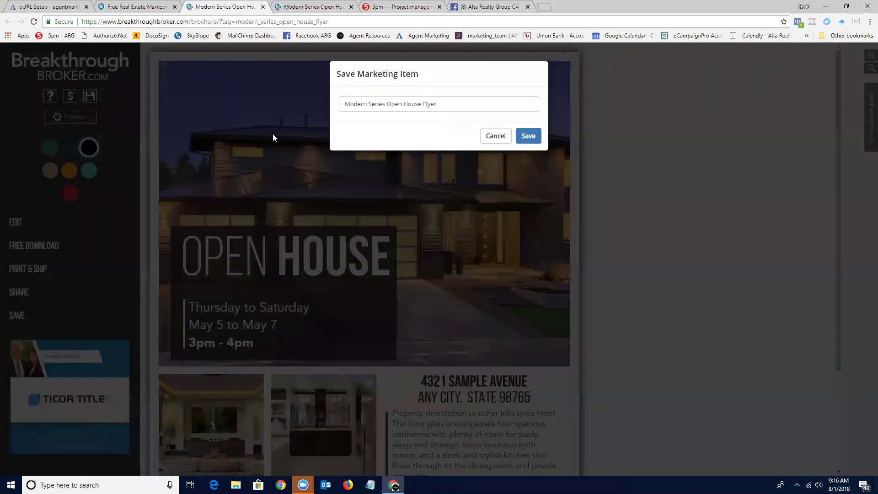
left_click_drag(450, 105, 322, 94)
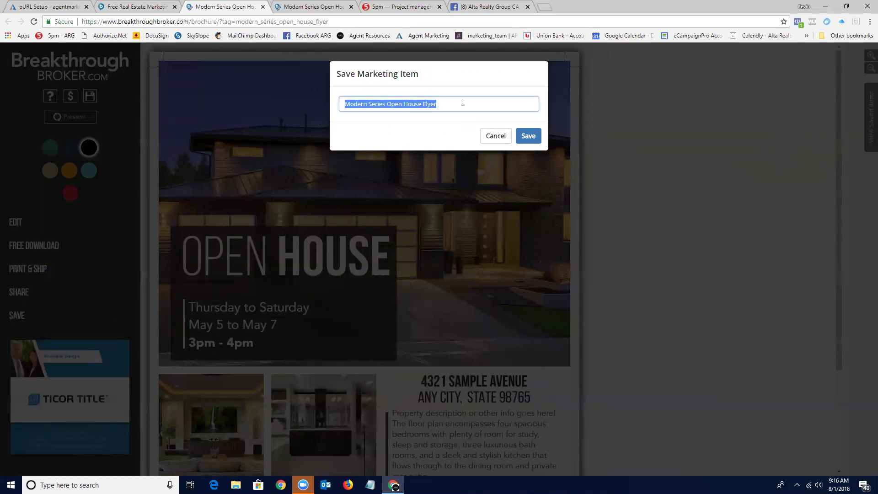
type("Test Modern")
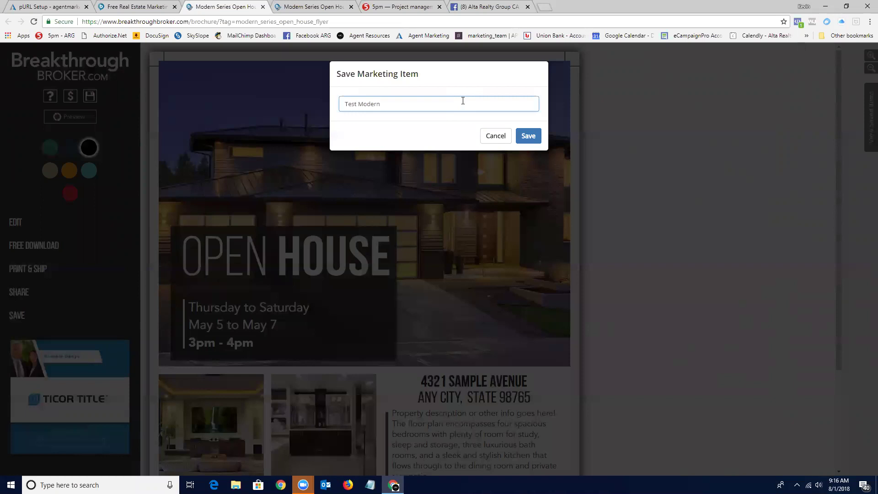
left_click(526, 137)
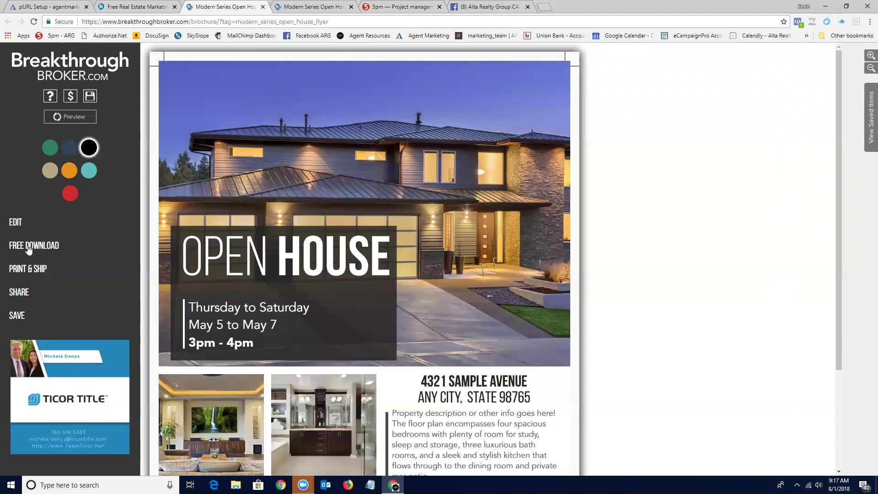
Check the flyer's download options and preview the green-themed open house flyer.
left_click(29, 248)
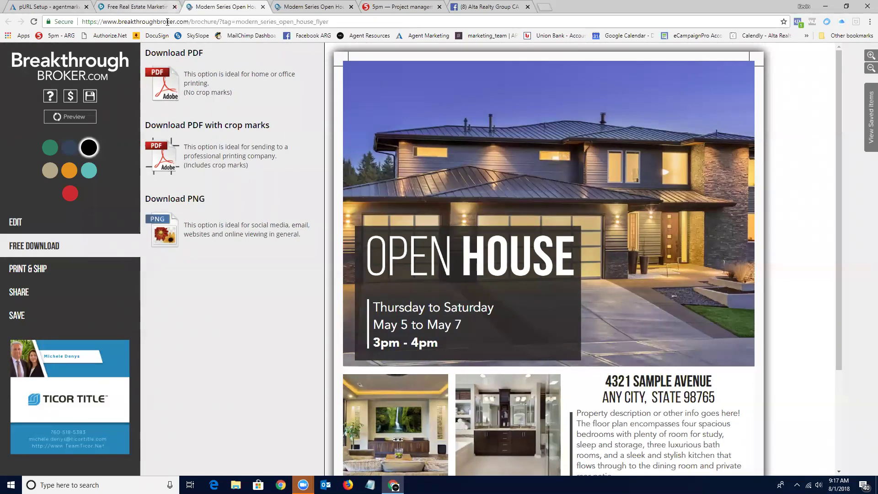
left_click(320, 7)
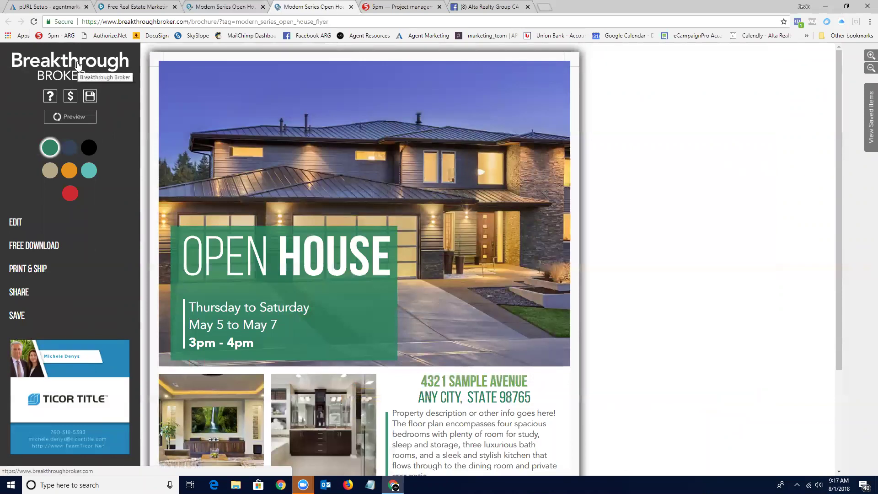
left_click(69, 117)
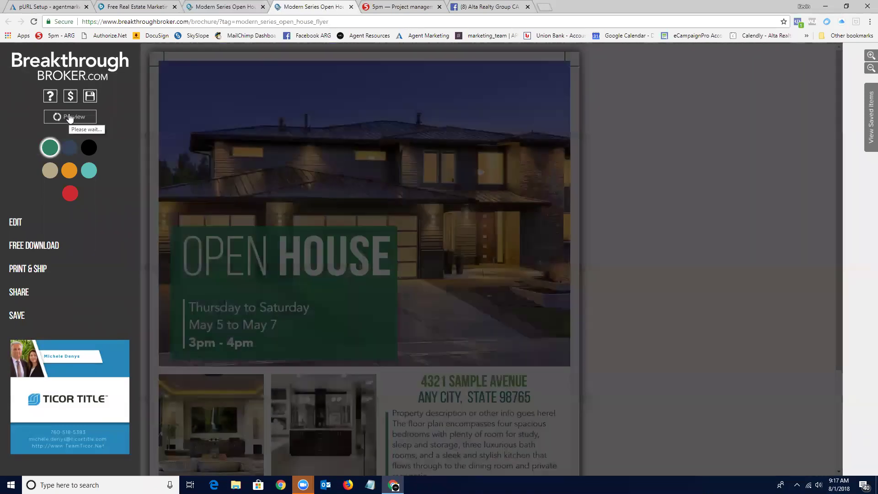
scroll(307, 230, "down", 3)
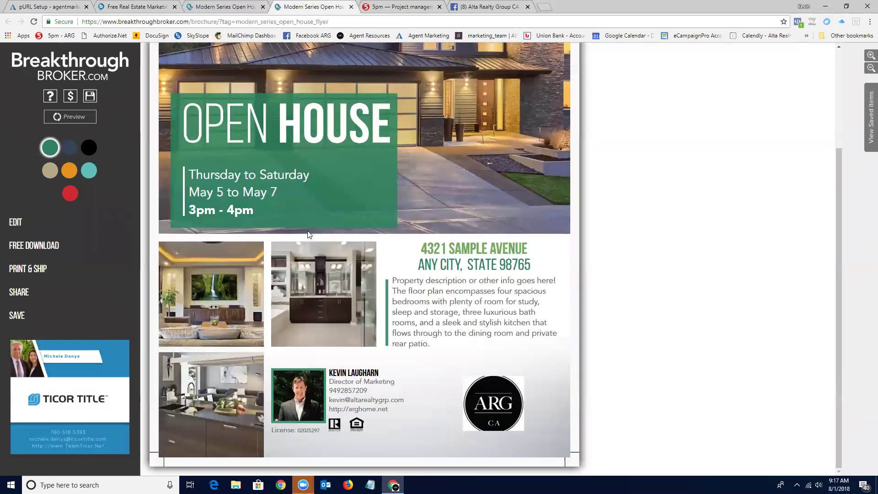
scroll(342, 234, "up", 3)
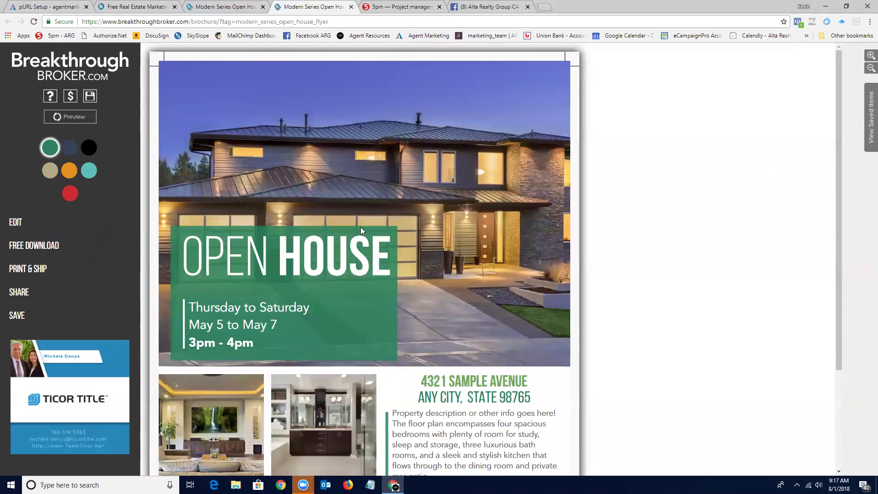
Switch the flyer to the black colour scheme and save it as 'Modern Series Open House Flyer'.
left_click(89, 148)
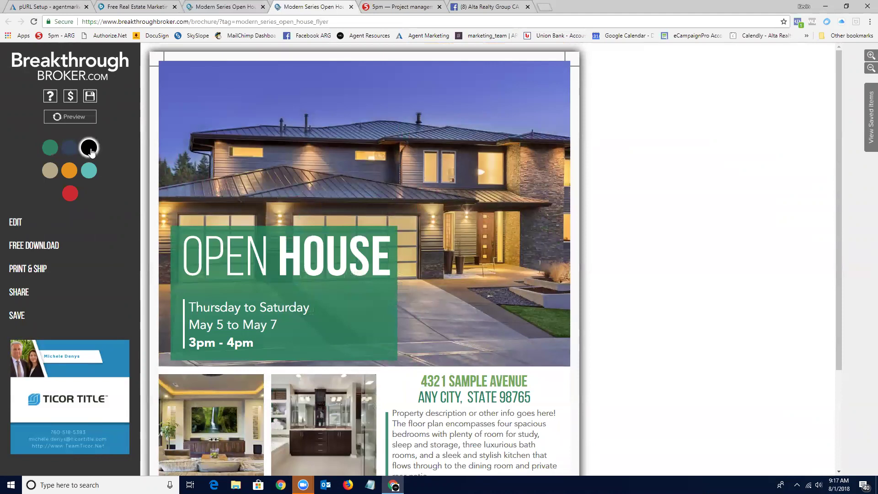
left_click(18, 316)
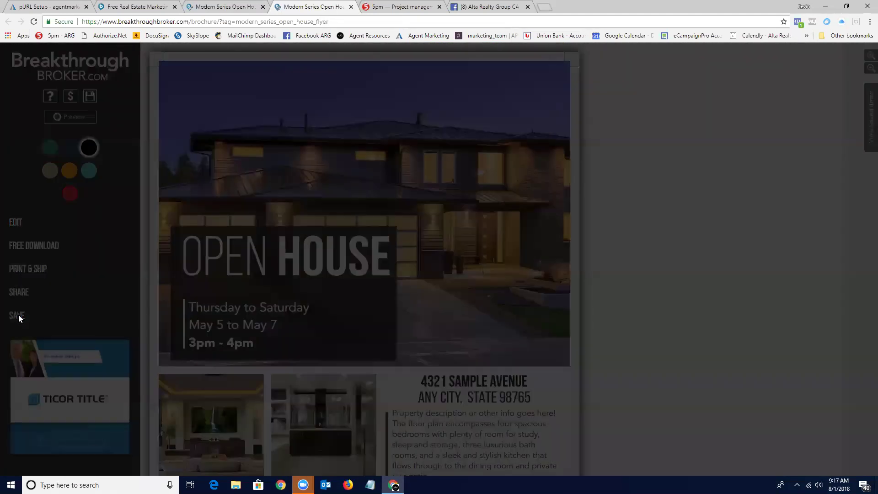
left_click(531, 135)
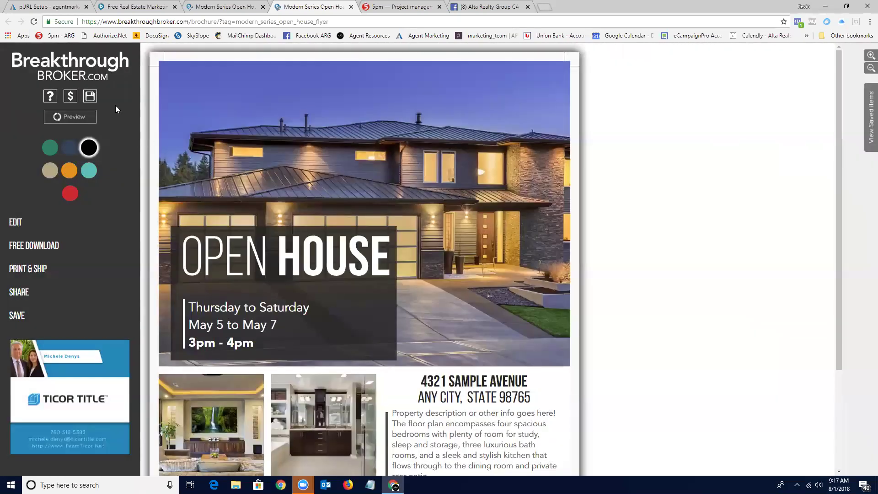
Open the home page in a new tab and browse the Marketing > Open House Resources templates.
left_click(58, 63)
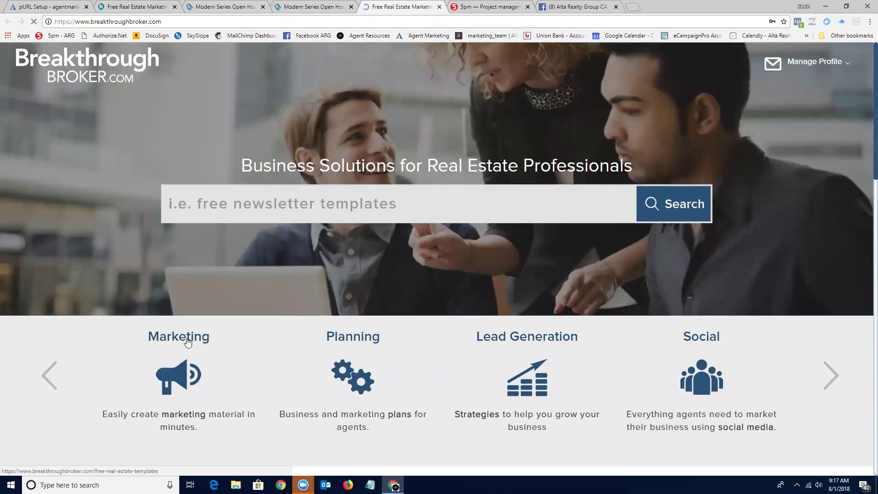
left_click(185, 340)
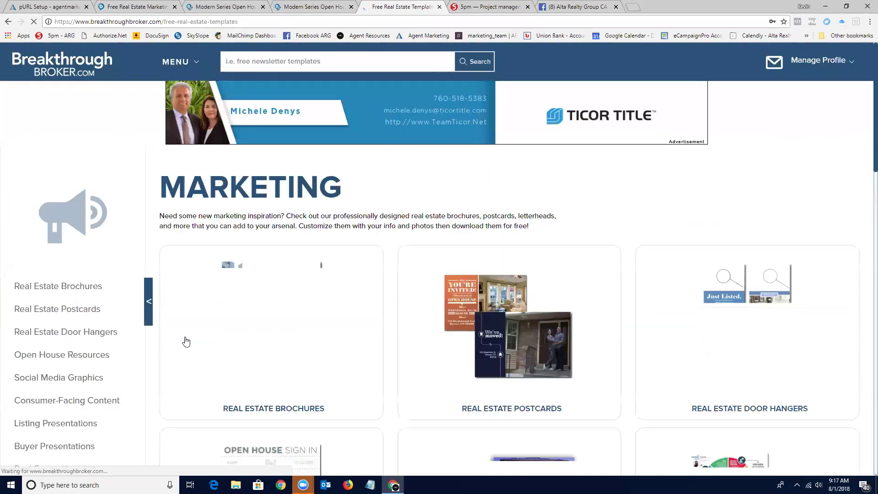
scroll(83, 280, "down", 1)
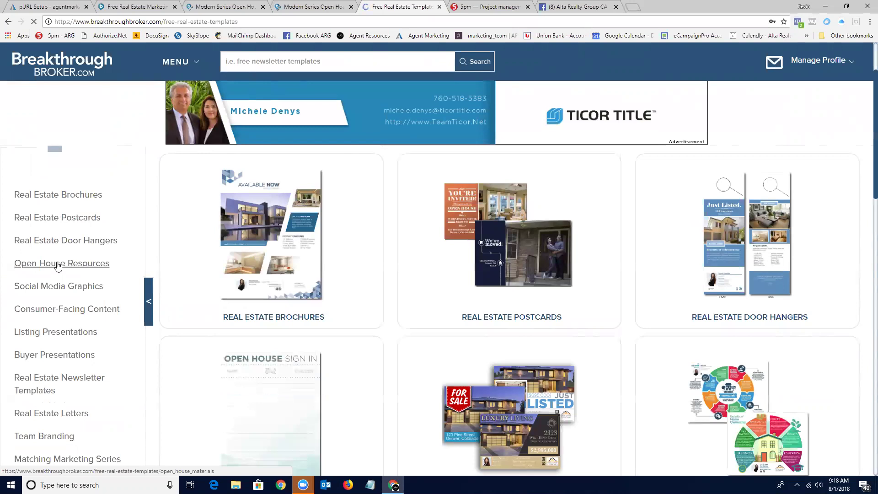
left_click(58, 265)
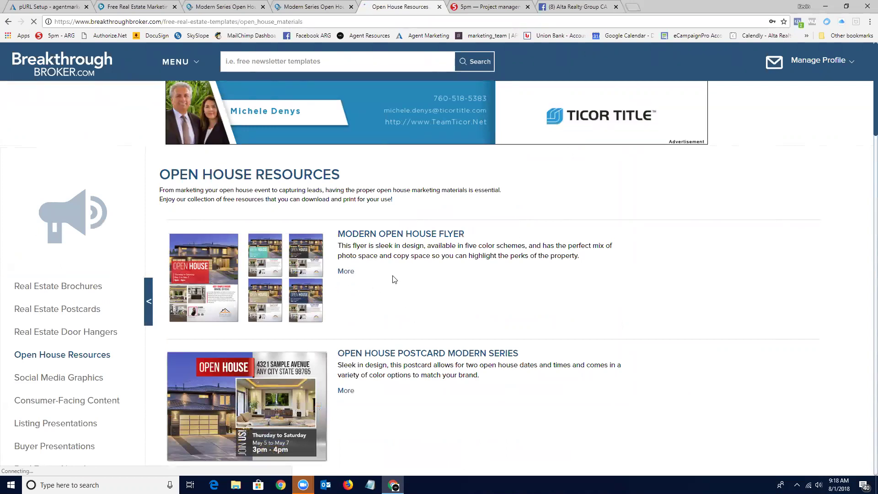
scroll(397, 276, "down", 2)
scroll(397, 276, "down", 7)
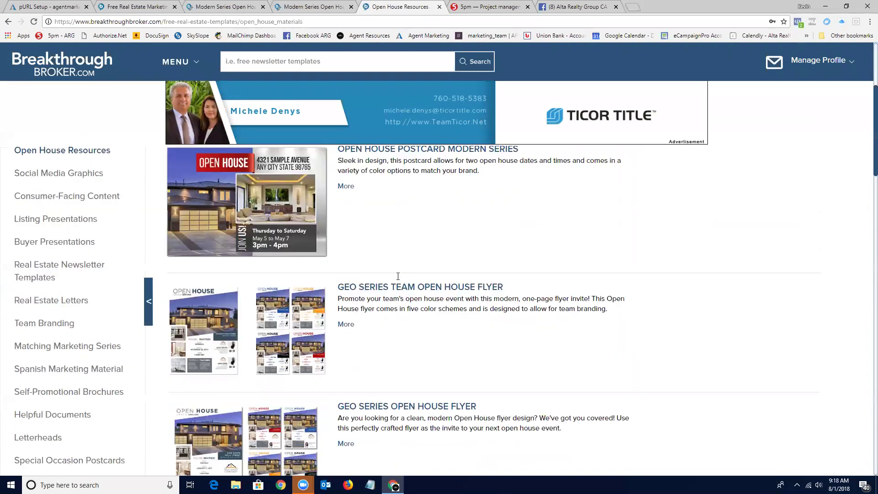
scroll(397, 280, "down", 9)
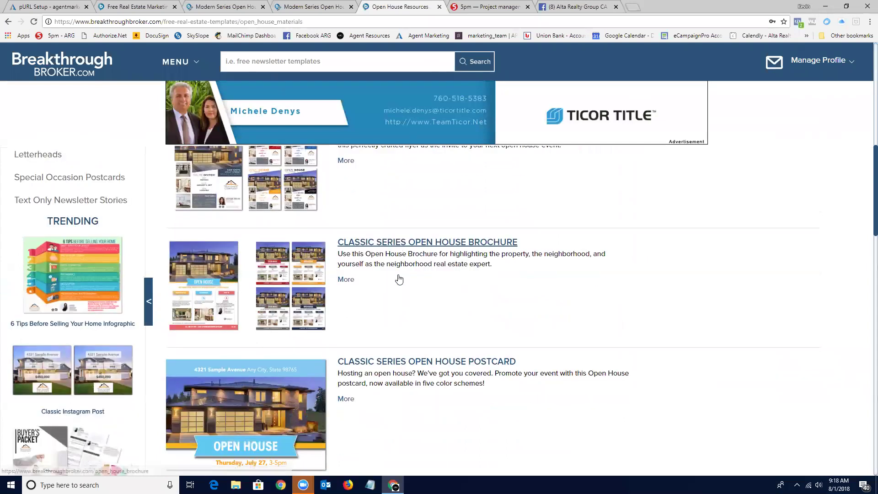
scroll(398, 278, "down", 10)
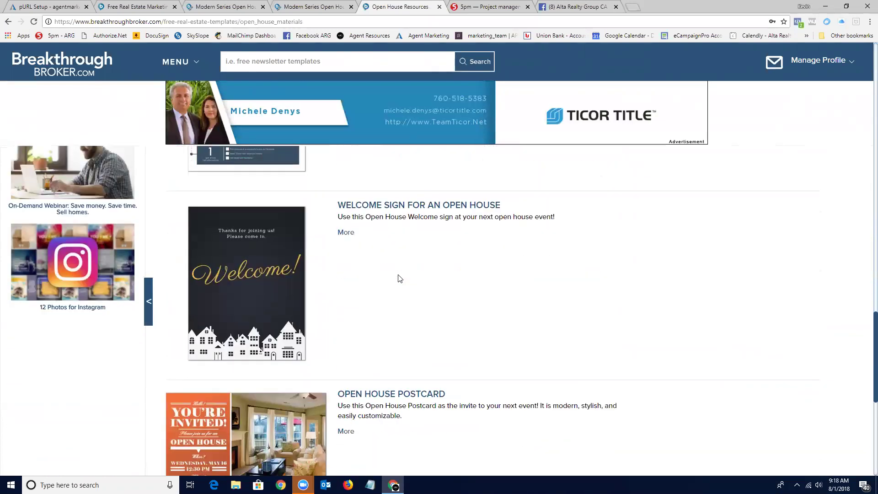
scroll(400, 279, "up", 20)
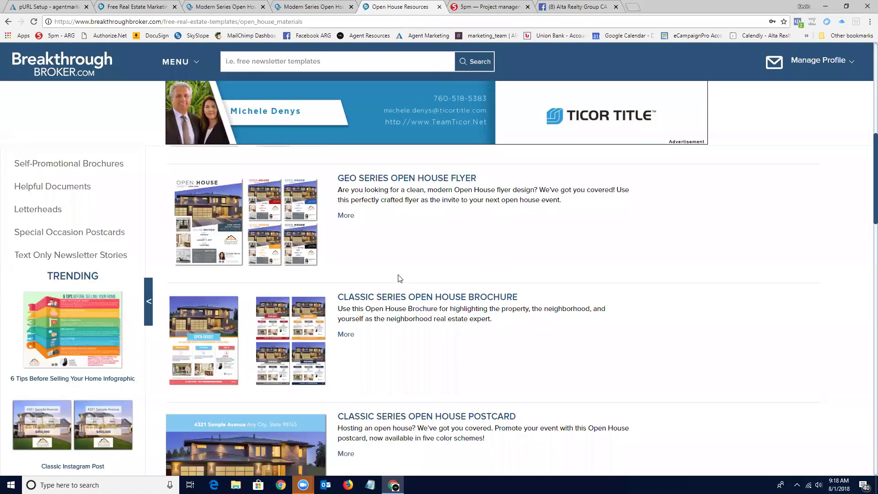
scroll(398, 279, "down", 3)
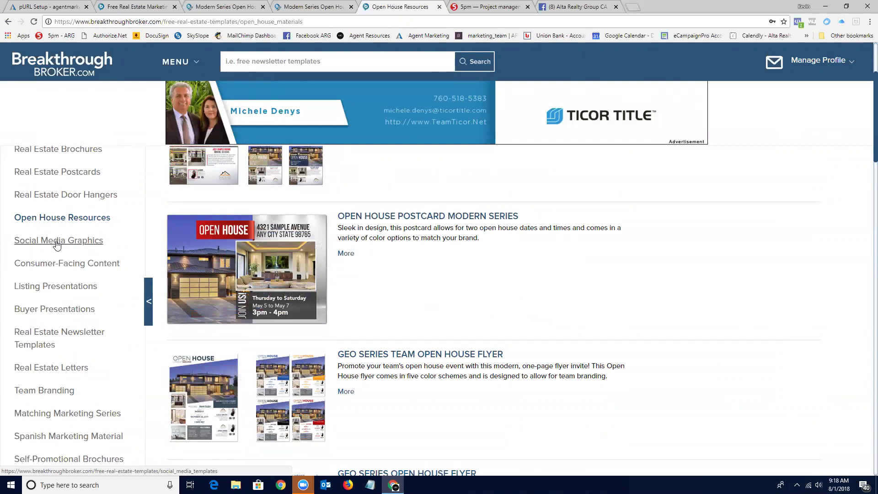
Scroll through the Social Media Graphics templates, ending back at Classic Instagram Post at the top.
left_click(56, 242)
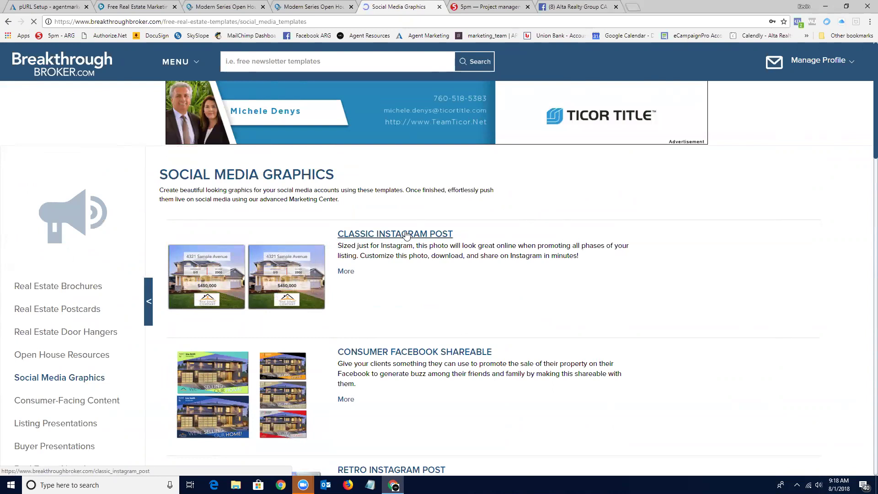
scroll(407, 235, "down", 1)
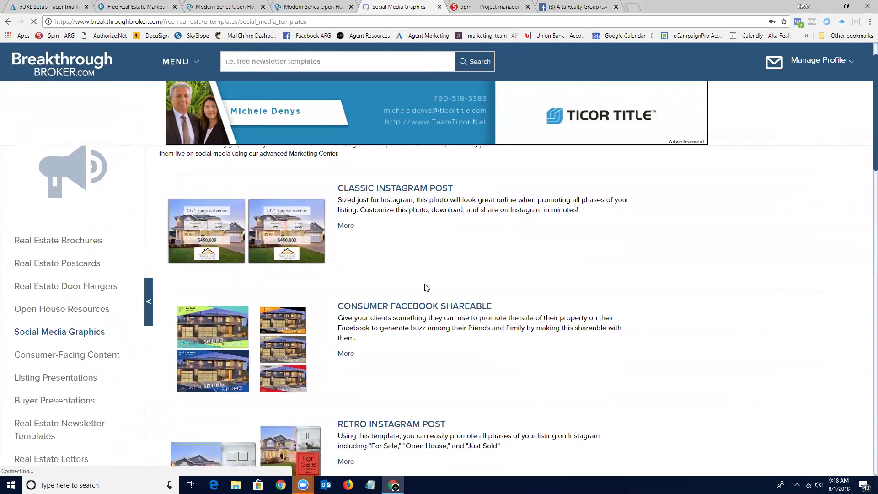
scroll(418, 309, "down", 3)
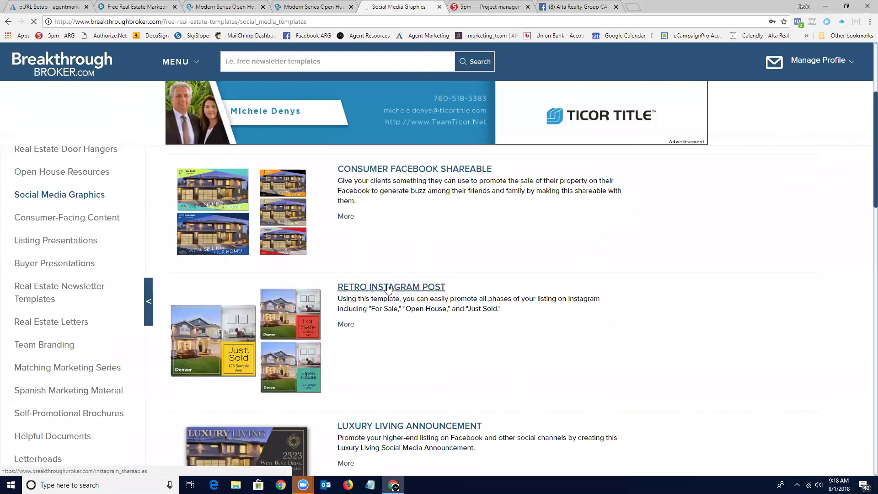
scroll(387, 288, "down", 2)
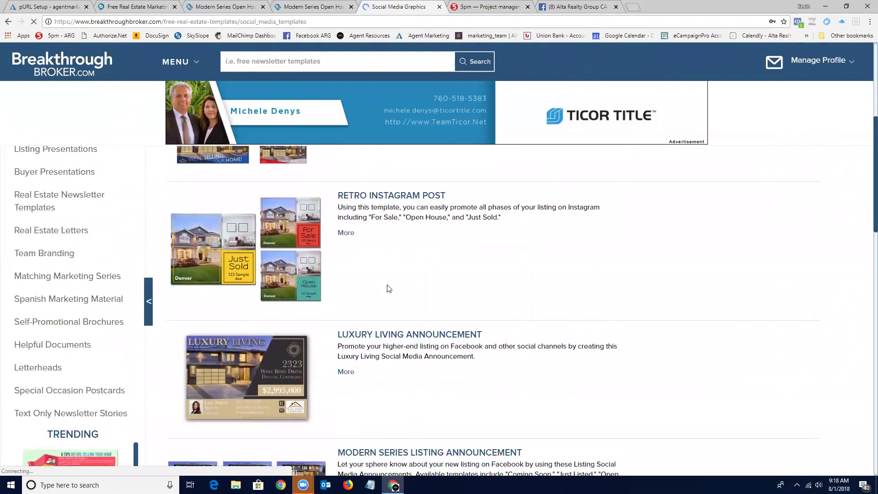
scroll(387, 288, "down", 4)
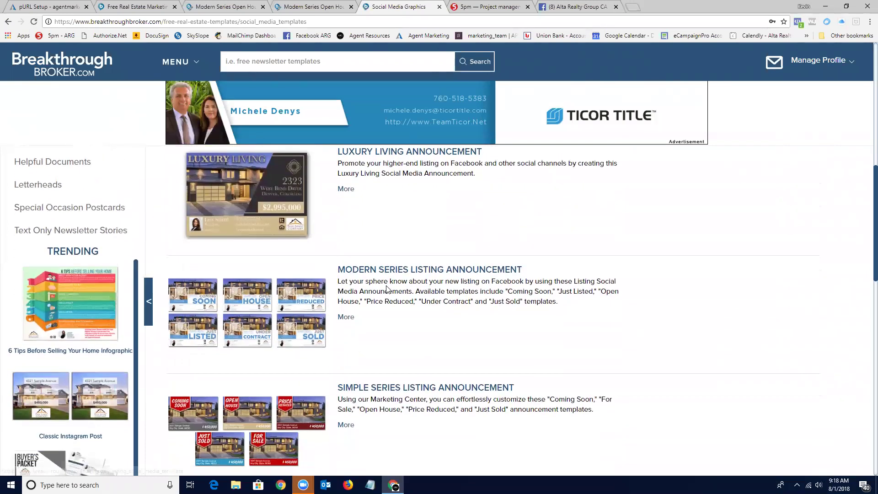
scroll(405, 270, "down", 3)
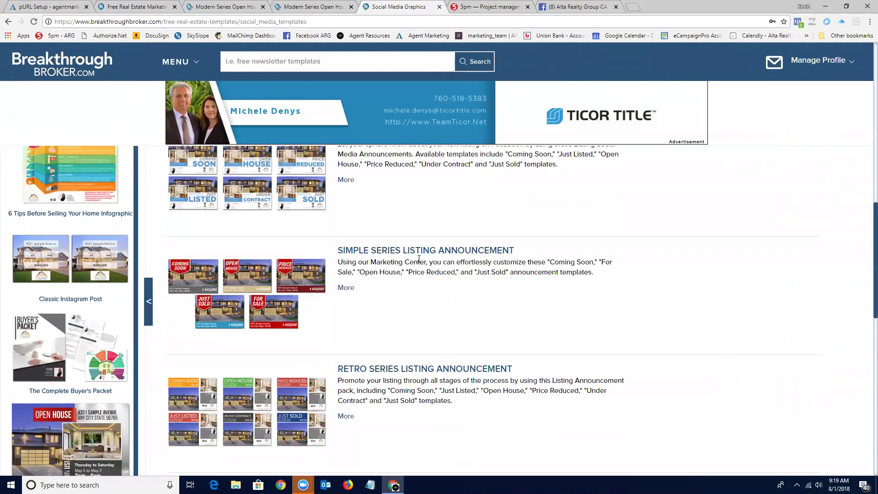
scroll(421, 256, "down", 3)
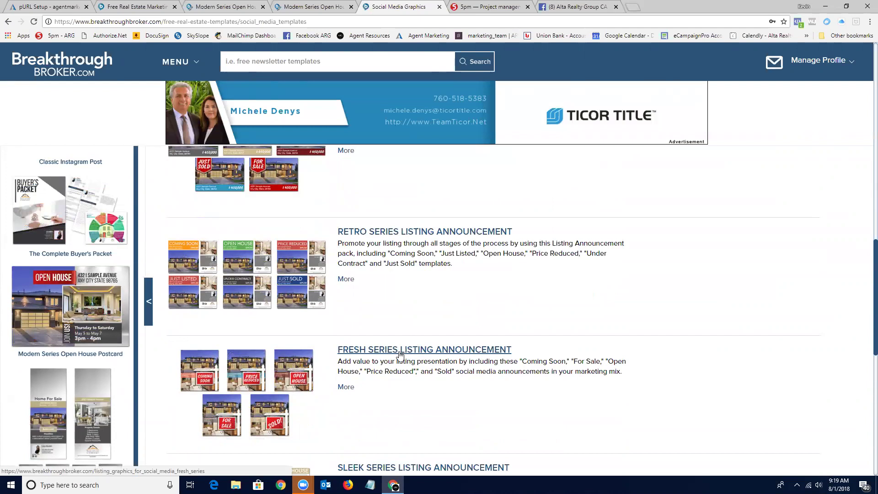
scroll(399, 355, "up", 20)
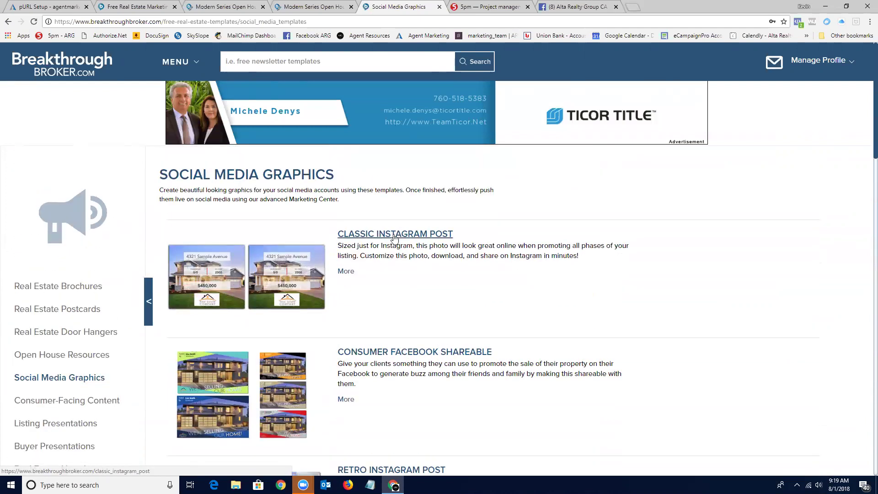
Open the Classic Instagram Post template details and start customizing it in the editor.
left_click(395, 236)
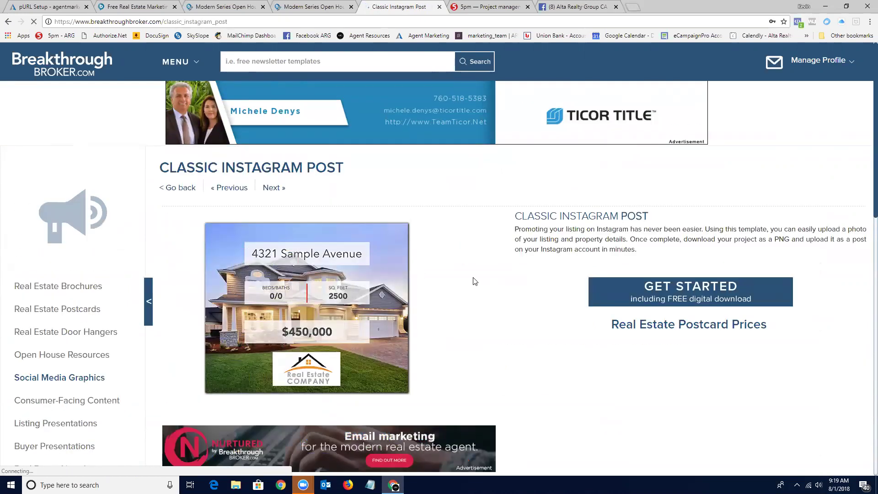
scroll(480, 284, "down", 3)
scroll(494, 243, "up", 3)
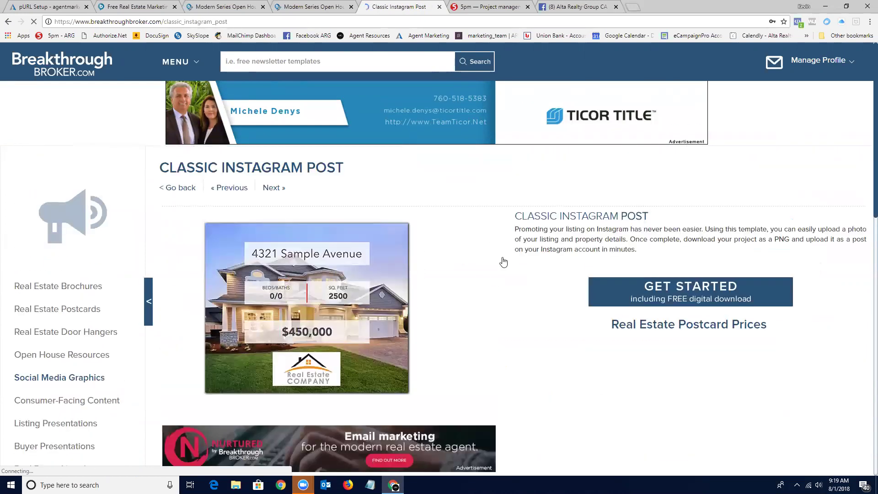
left_click(687, 289)
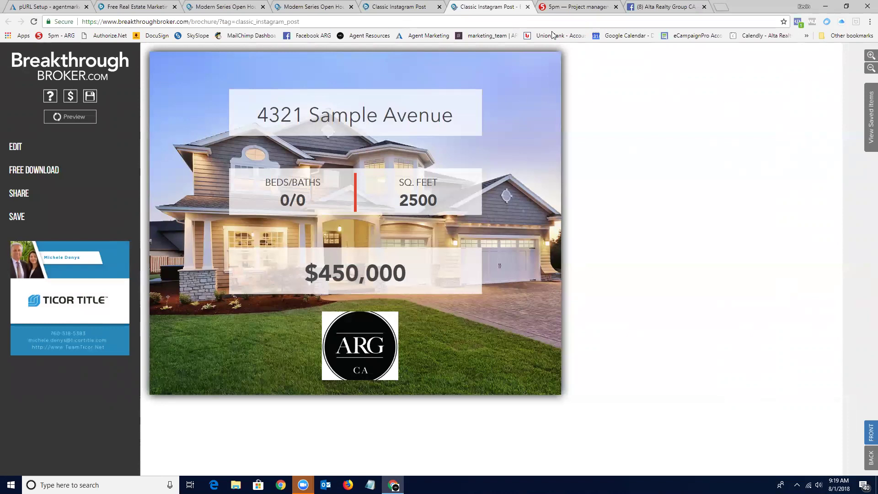
Close the extra Classic Instagram Post editor and return to the Social Media Graphics listing.
left_click(527, 8)
scroll(71, 310, "down", 3)
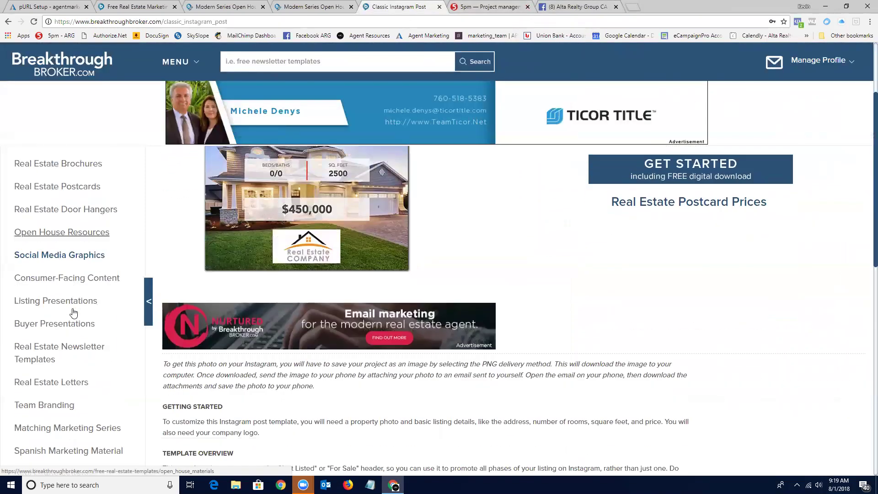
left_click(55, 241)
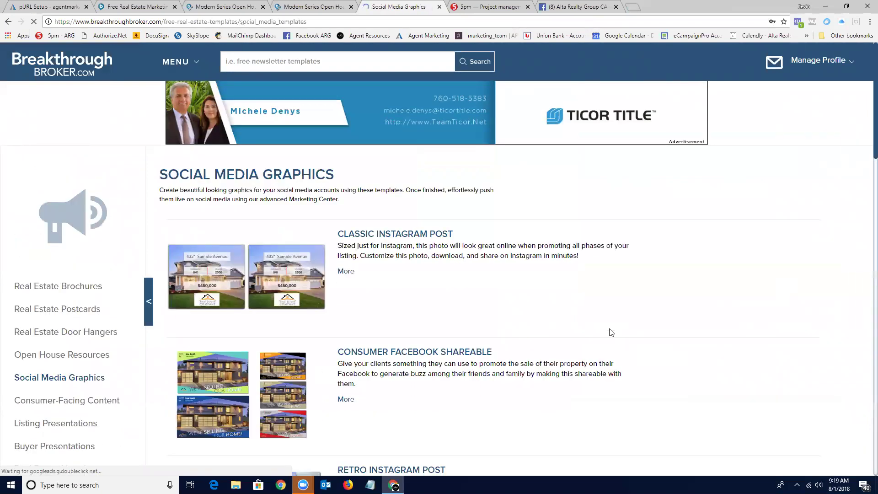
Open the Consumer Facebook Shareable in the editor and apply the dark grey-and-black colour scheme.
scroll(687, 299, "down", 4)
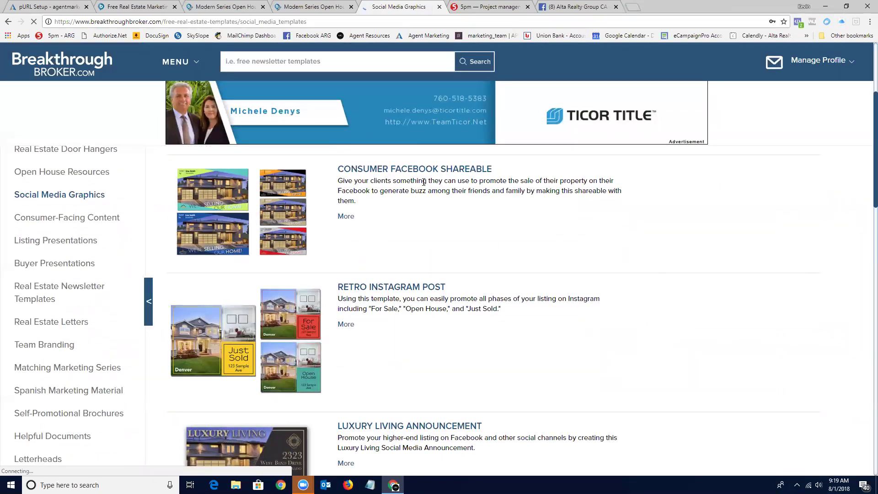
left_click(411, 169)
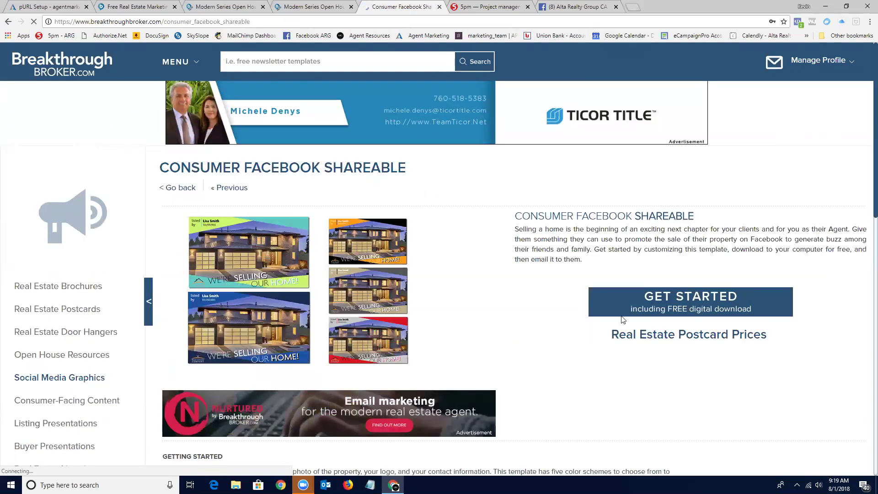
left_click(702, 306)
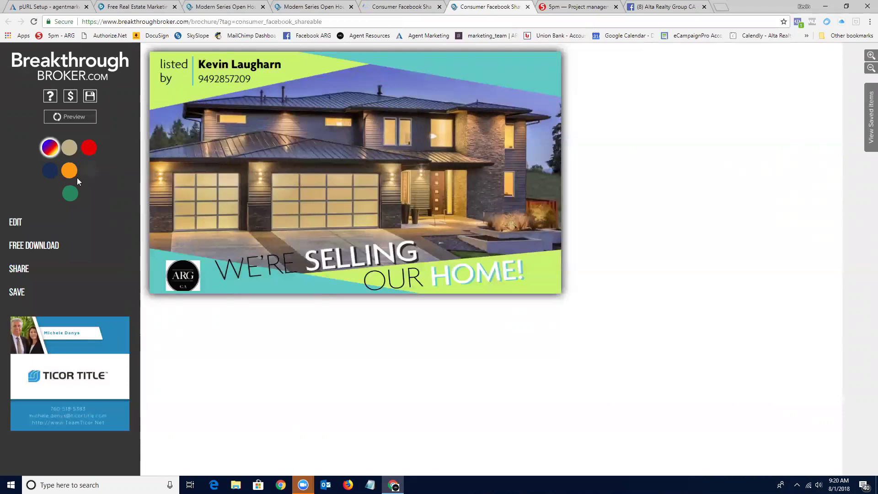
left_click(88, 171)
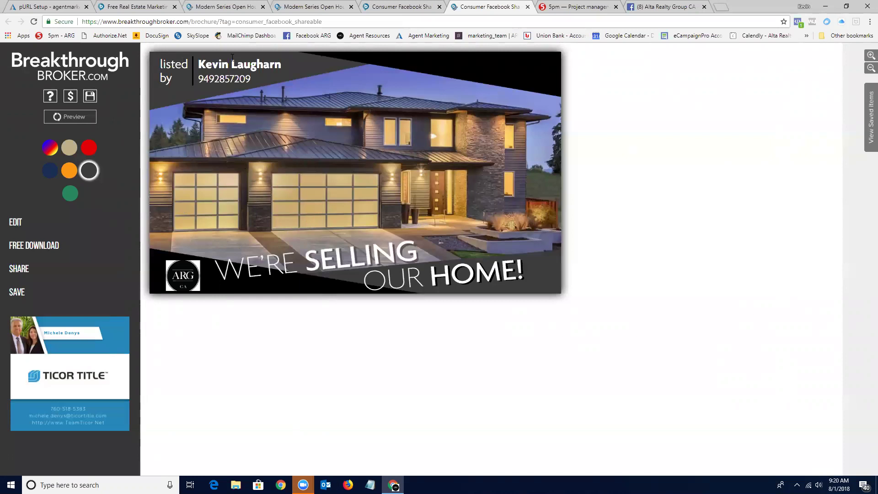
Close the shareable editor tab and go to the Spanish Marketing Material category from the sidebar.
left_click(528, 6)
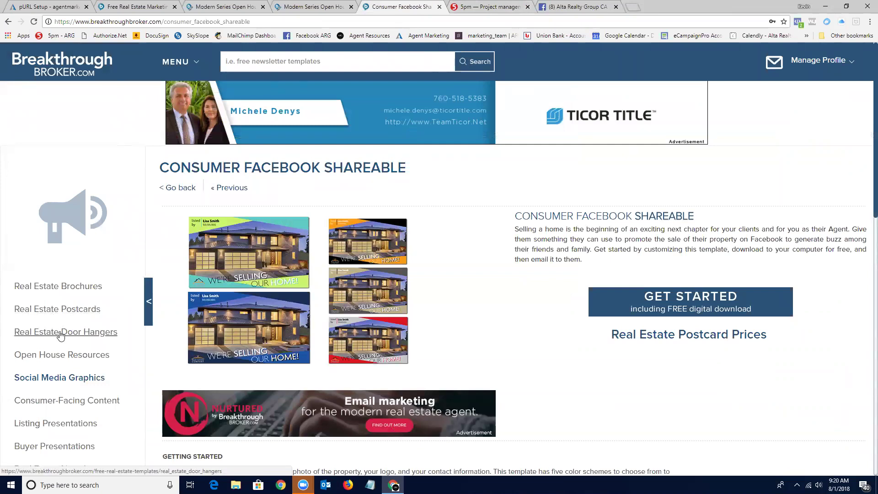
scroll(60, 335, "down", 5)
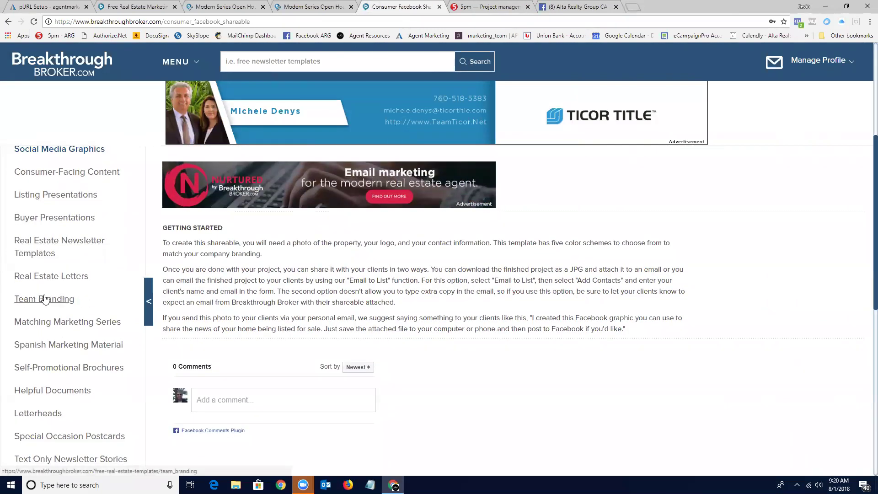
scroll(44, 299, "down", 1)
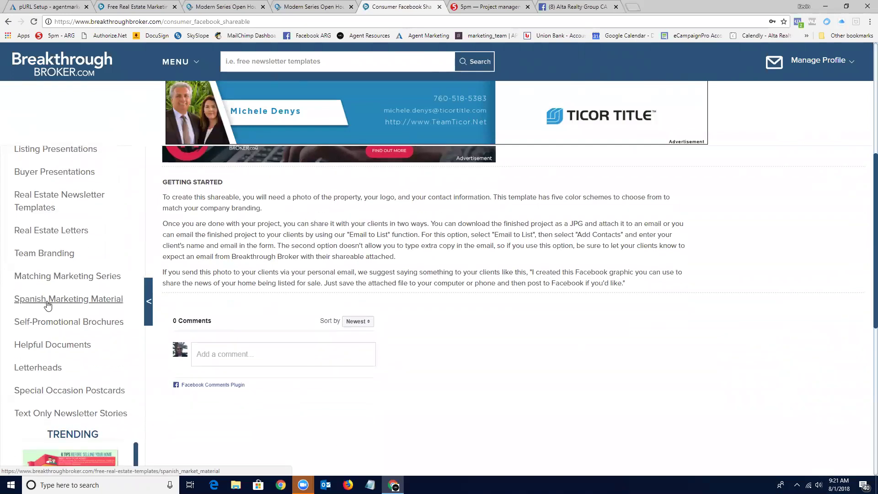
left_click(48, 299)
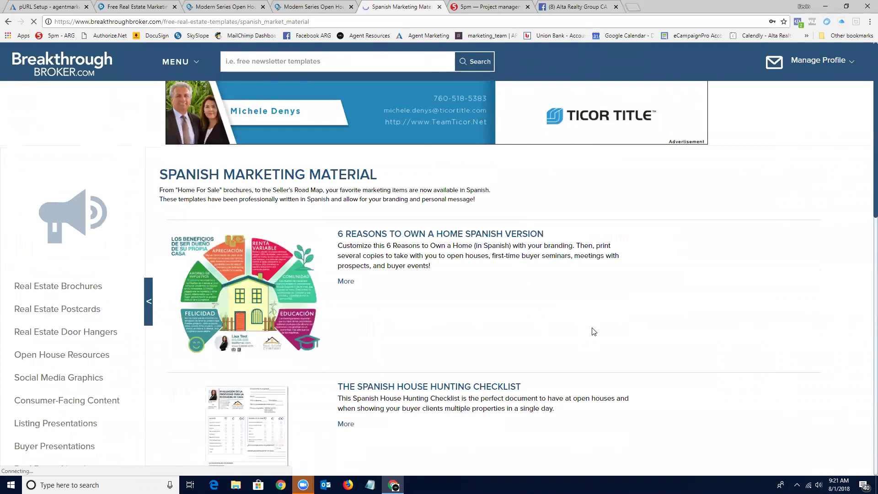
Scroll through the Spanish templates, including the House Hunting Checklist and Home Buying and Seller's Road Maps.
scroll(594, 332, "down", 3)
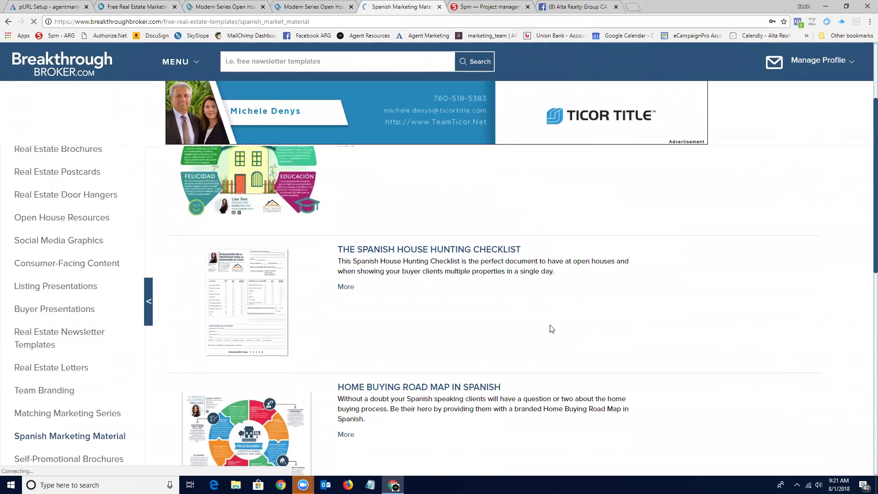
scroll(551, 328, "up", 3)
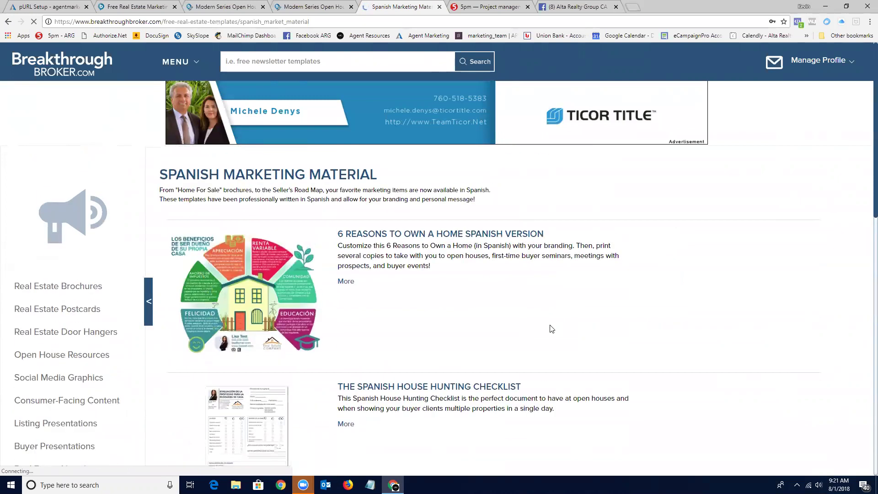
scroll(551, 328, "down", 4)
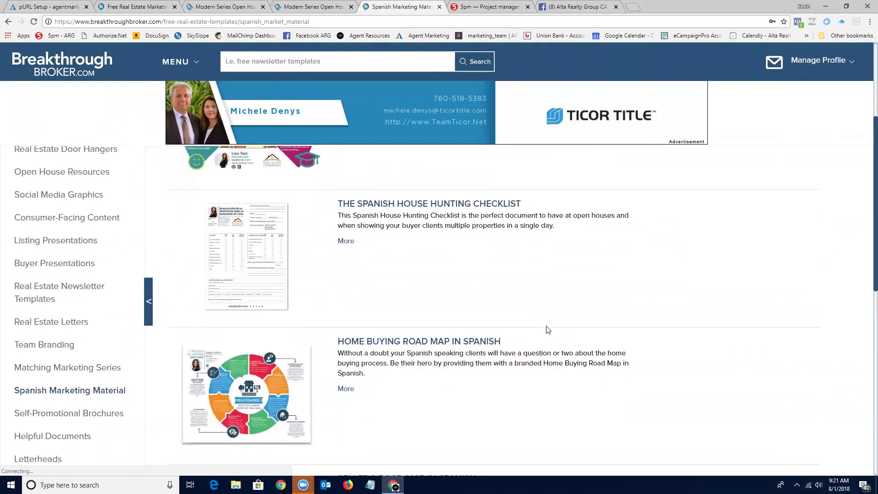
scroll(377, 318, "down", 4)
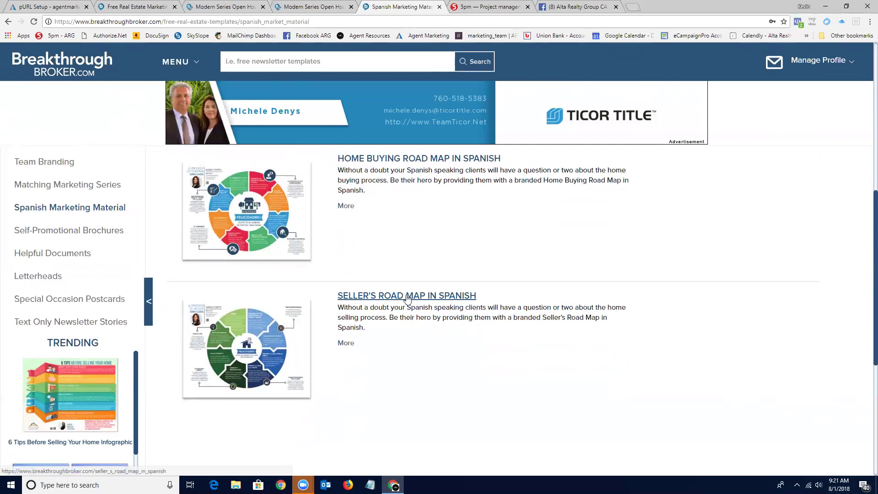
scroll(406, 298, "up", 7)
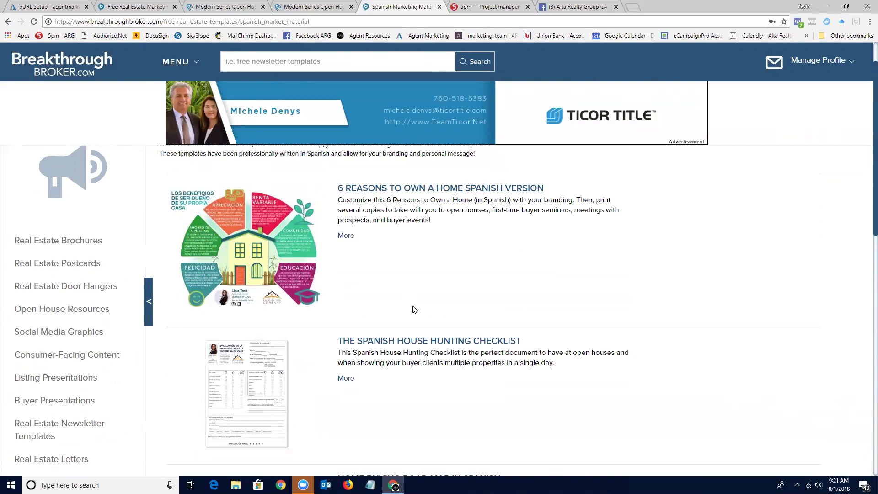
scroll(414, 309, "down", 6)
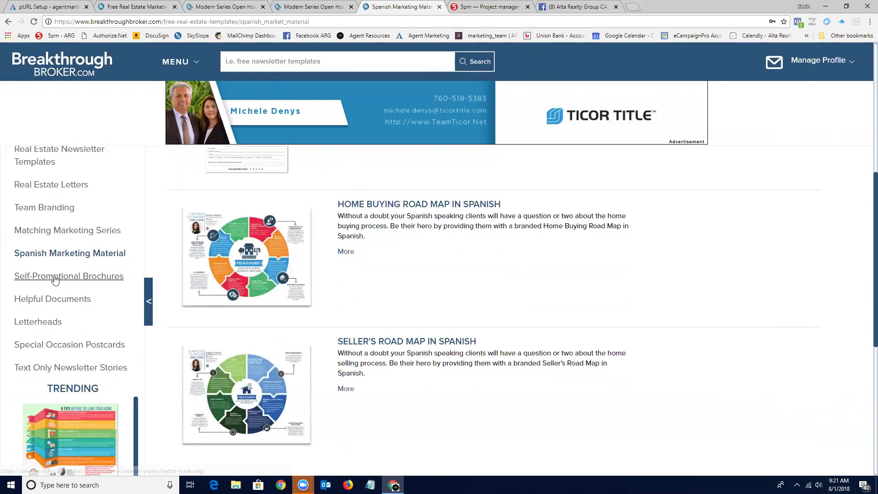
Open Self-Promotional Brochures and browse Team Promotional, Two-Sided Self-Promotional and the Trending list.
left_click(55, 277)
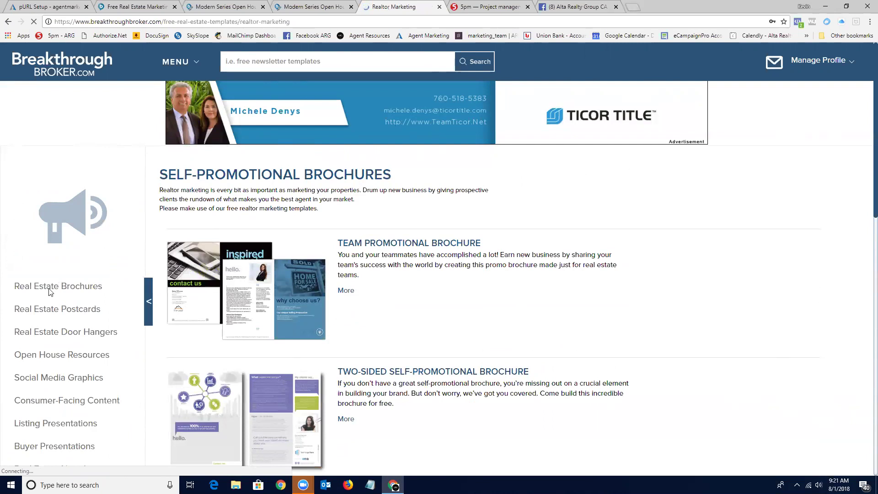
scroll(48, 386, "down", 3)
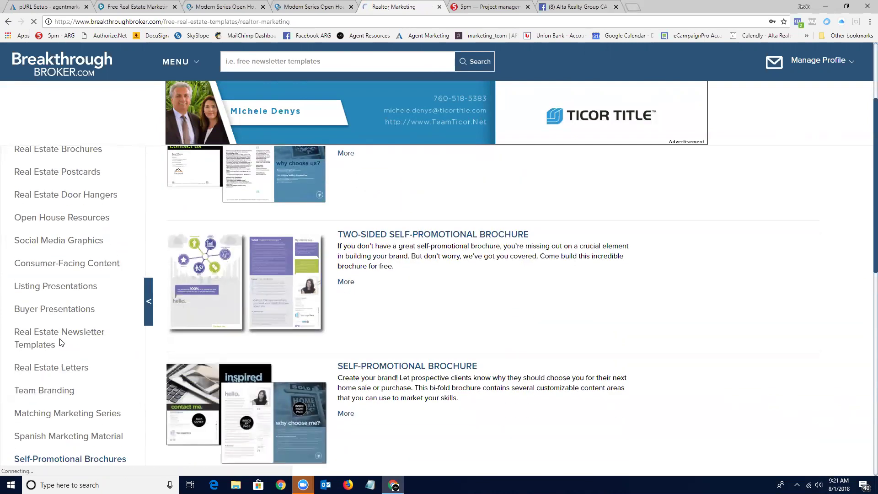
scroll(58, 361, "down", 4)
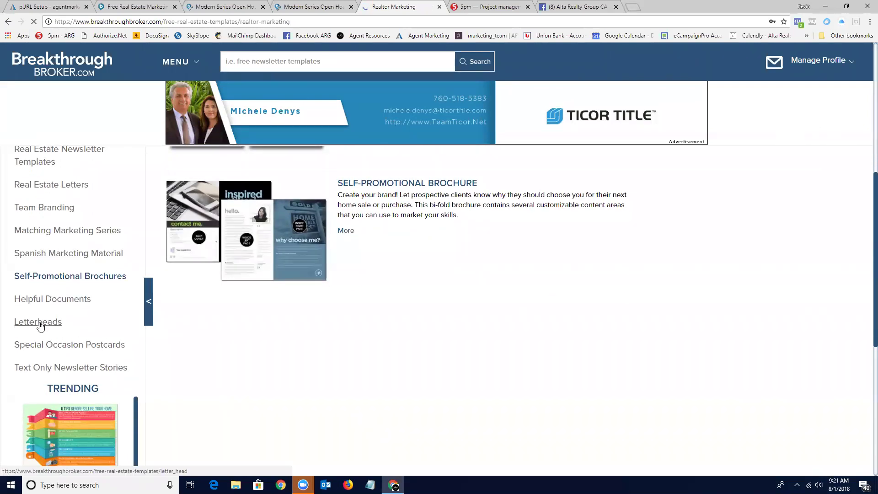
scroll(40, 325, "down", 1)
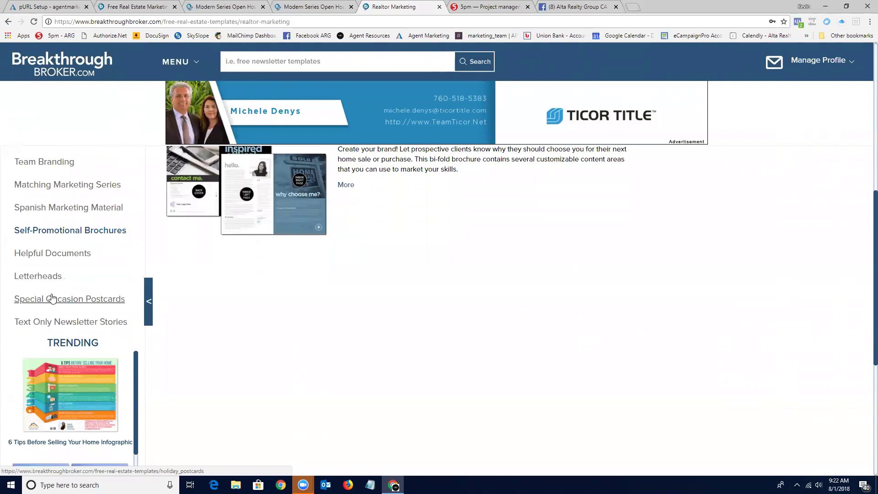
scroll(52, 300, "down", 2)
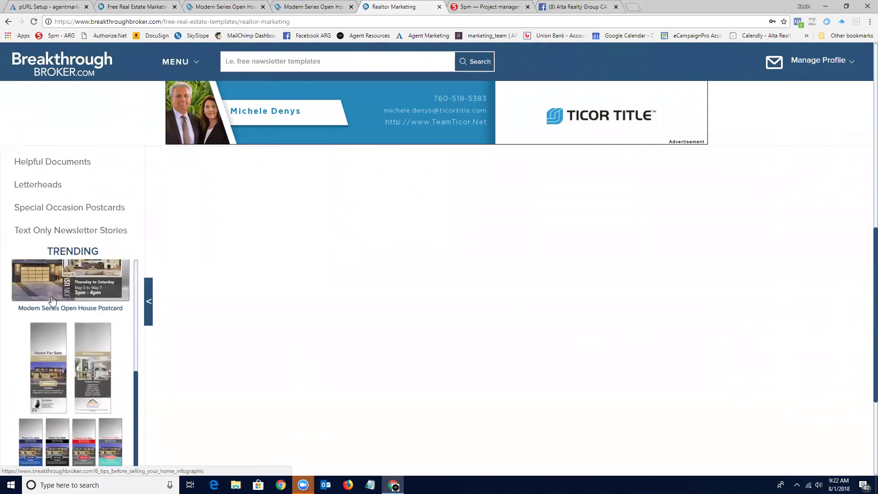
scroll(52, 300, "down", 3)
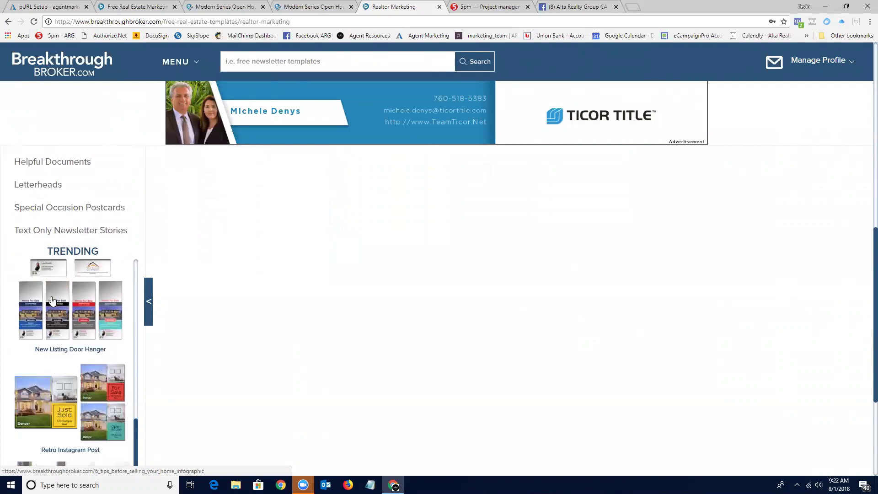
scroll(53, 299, "down", 2)
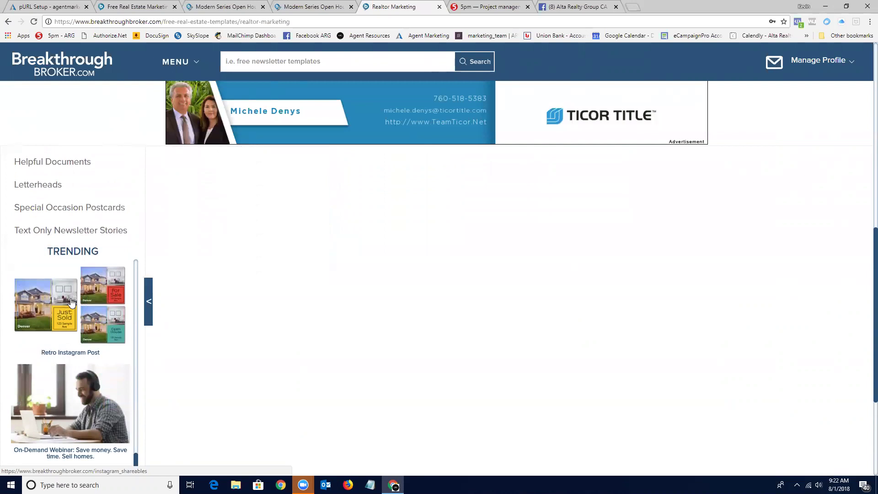
scroll(72, 302, "up", 10)
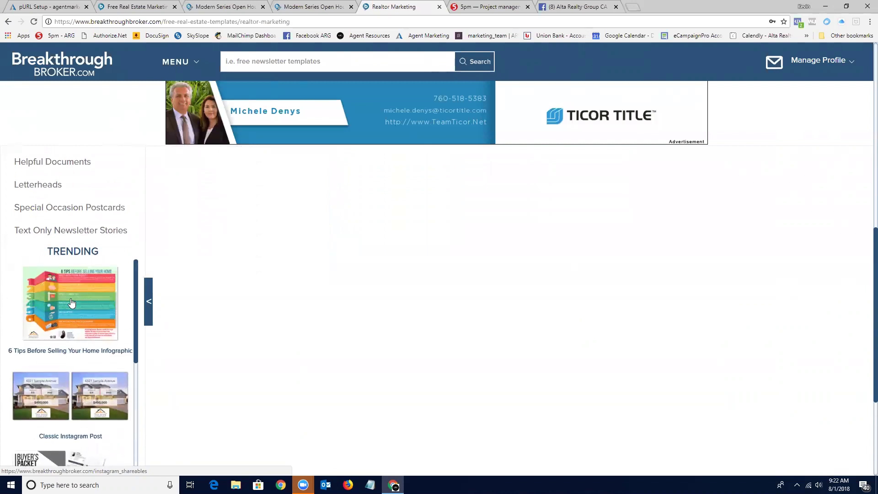
scroll(88, 224, "up", 6)
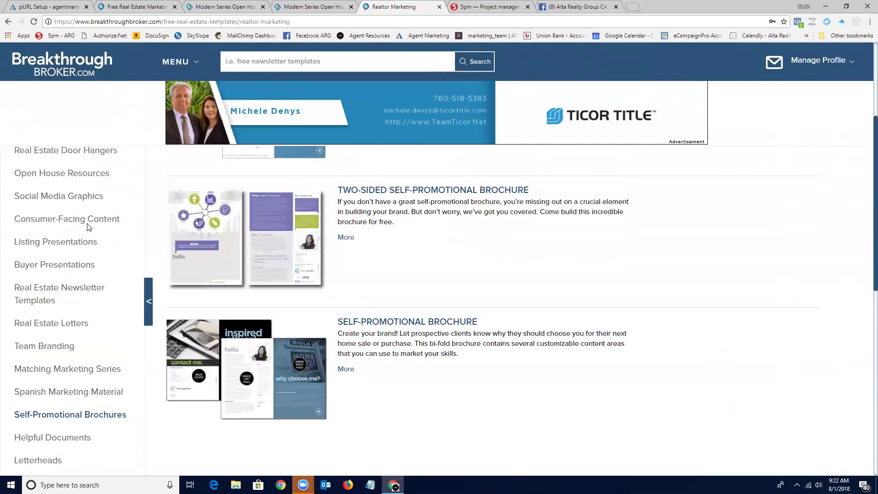
scroll(87, 227, "up", 1)
scroll(60, 219, "up", 1)
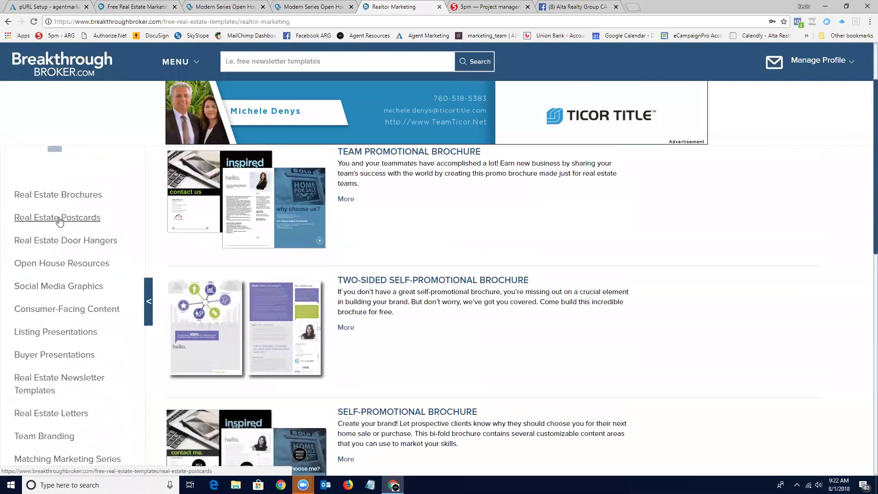
scroll(60, 220, "up", 2)
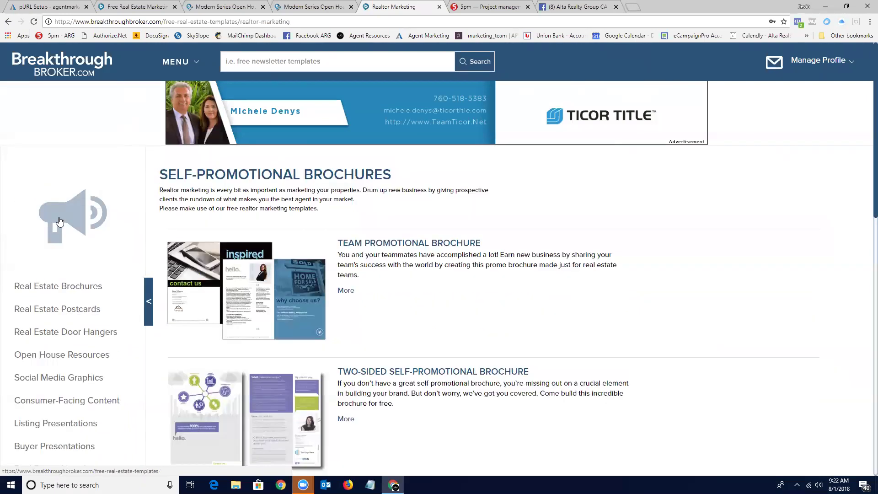